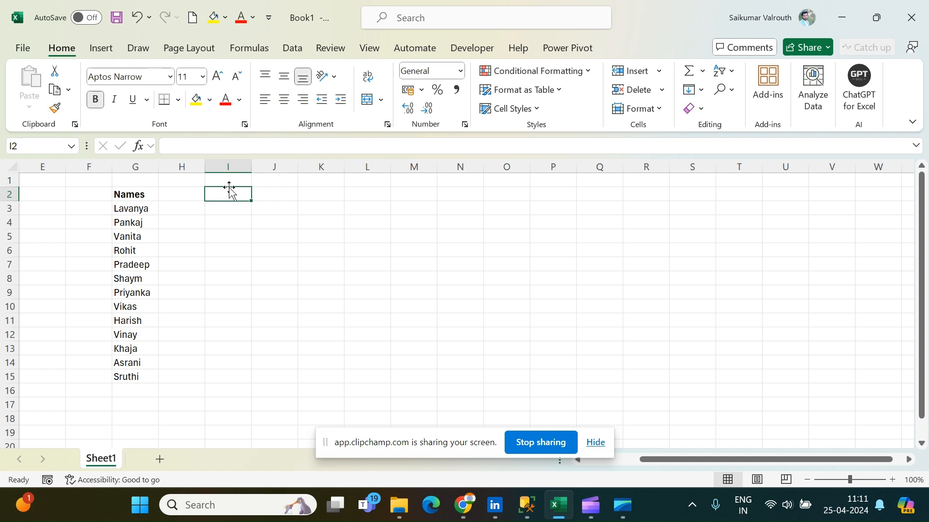
Copy the names list in G2:G15 and paste it transposed as a row starting at J2
drag(130, 194, 129, 377)
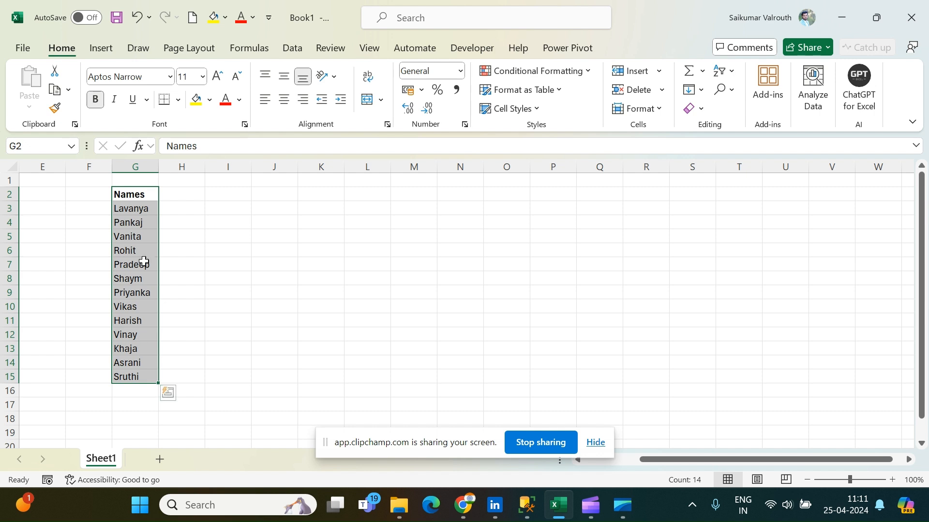
right_click(133, 220)
click(189, 120)
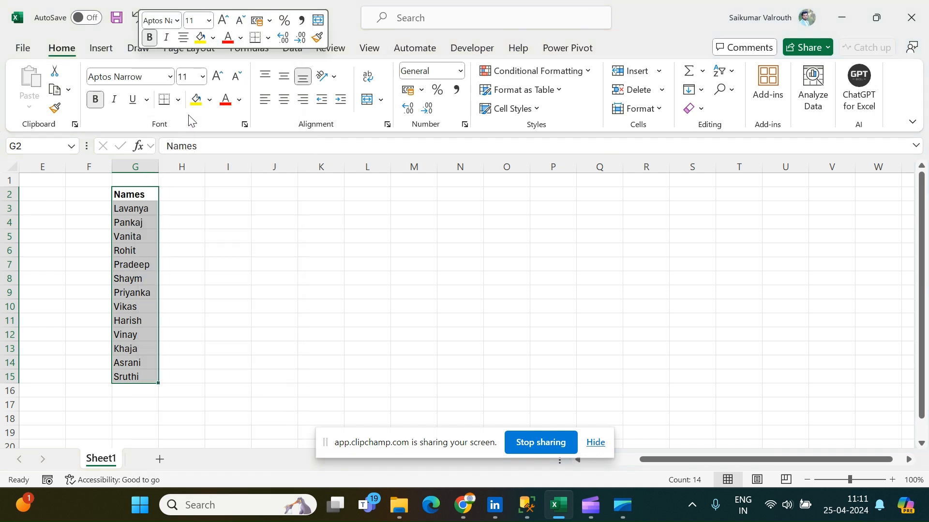
right_click(262, 196)
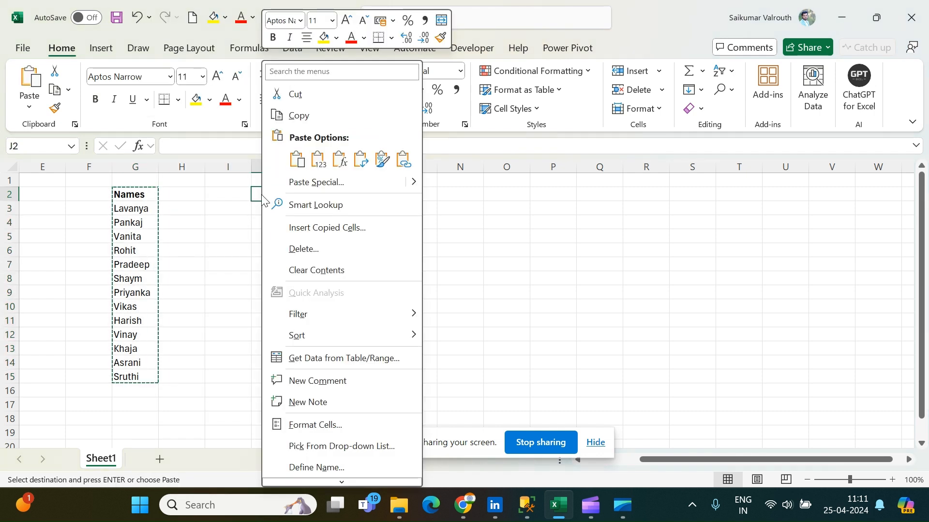
click(317, 183)
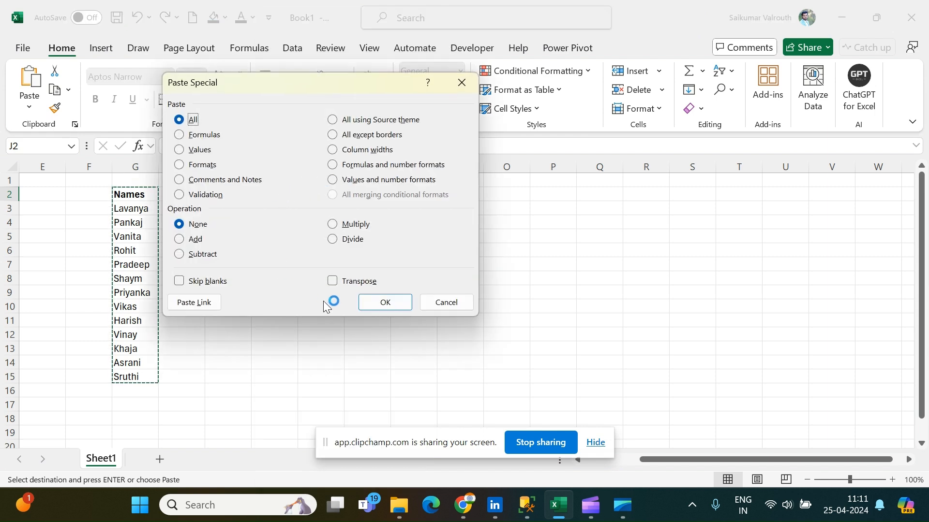
click(331, 281)
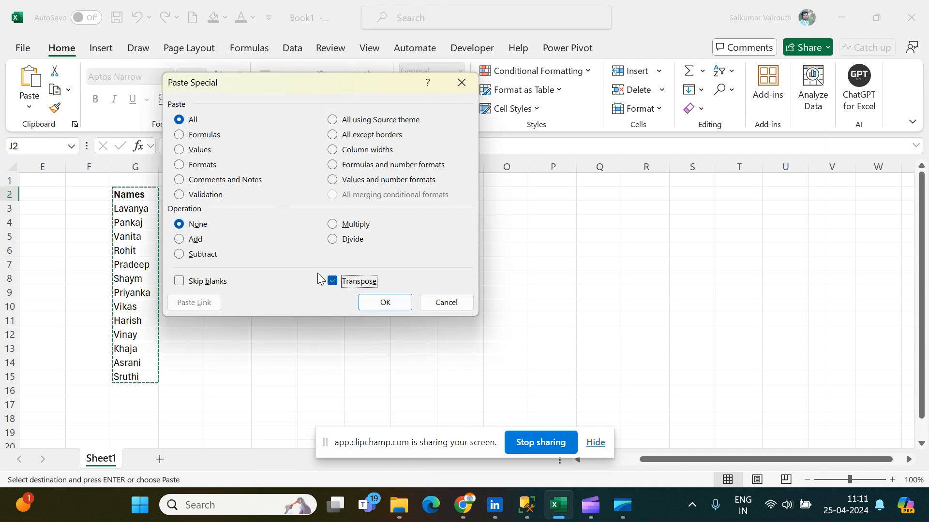
click(385, 303)
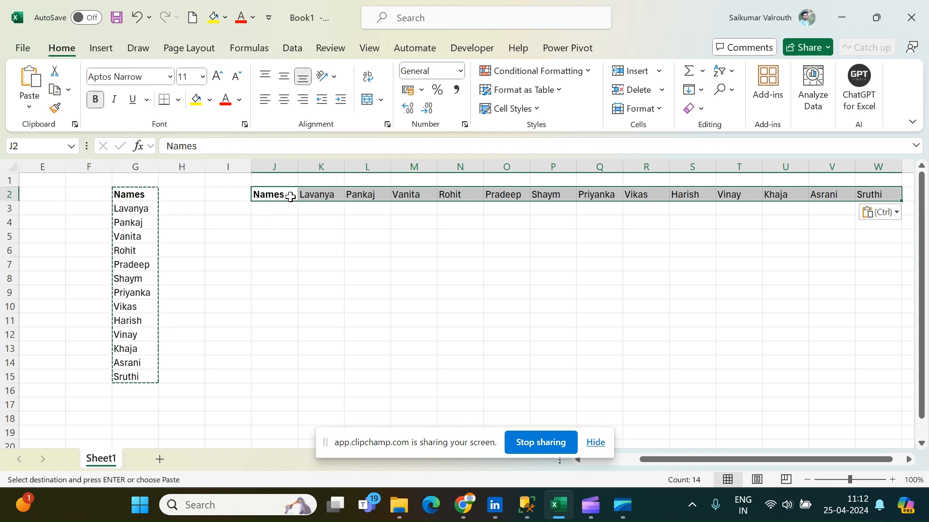
Append a surname to the first person's name in G3 to test the pasted row, and undo the edit
click(285, 193)
click(329, 196)
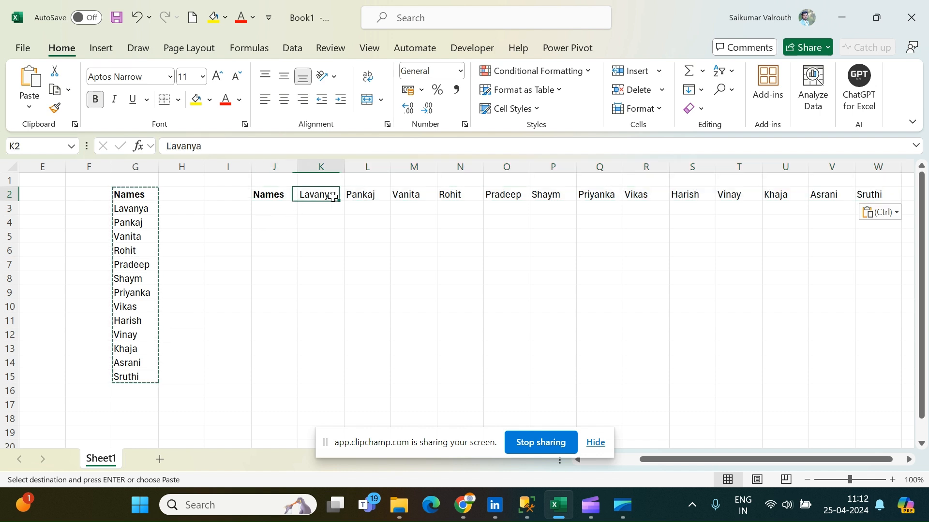
click(140, 208)
click(213, 147)
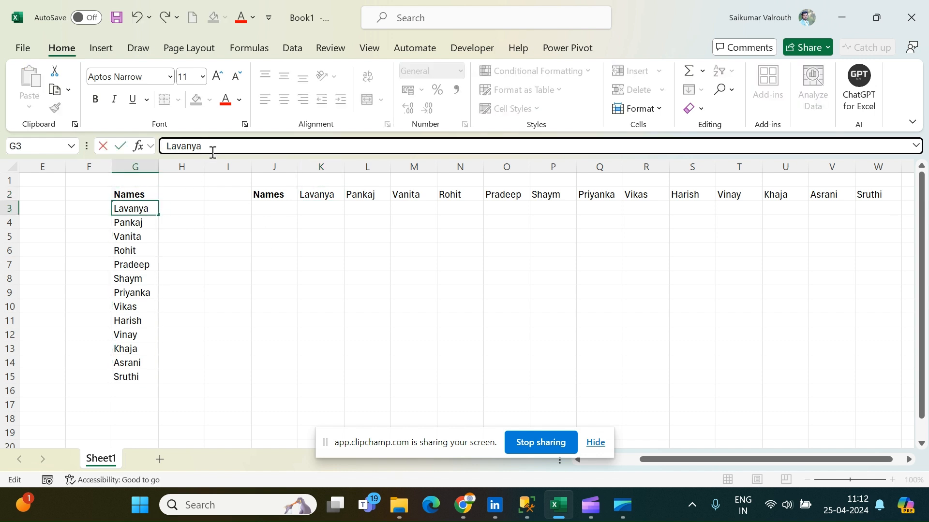
text(KUMAI)
key(Return)
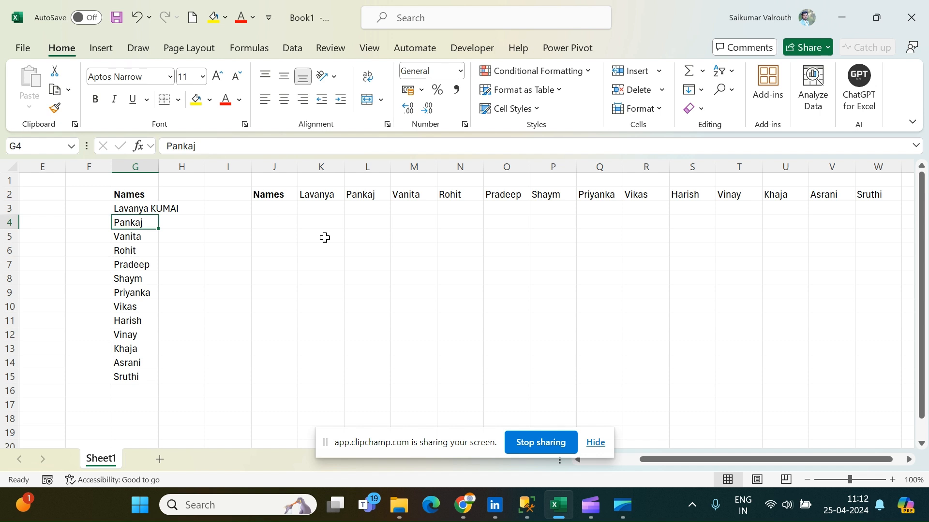
key(ctrl+z)
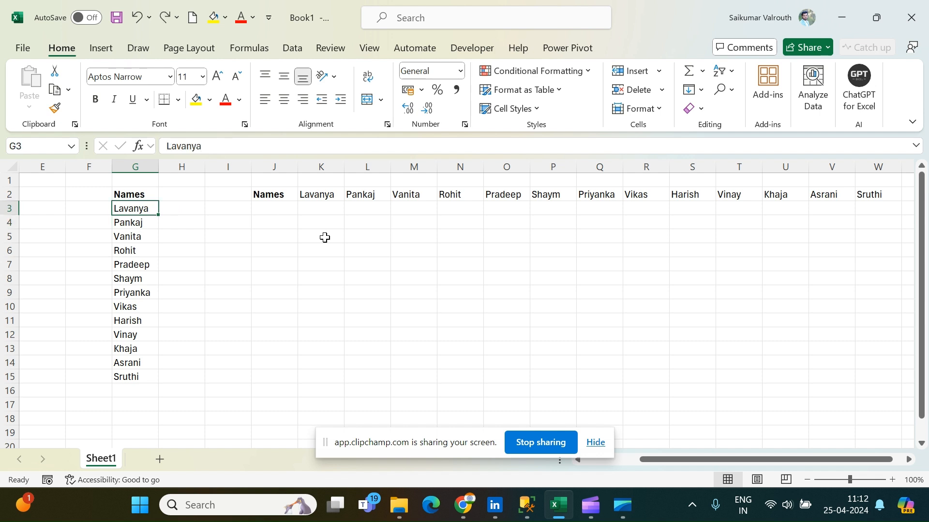
Enter =TRANSPOSE(G2:G15) in J3 to lay the names list out horizontally by formula
click(278, 209)
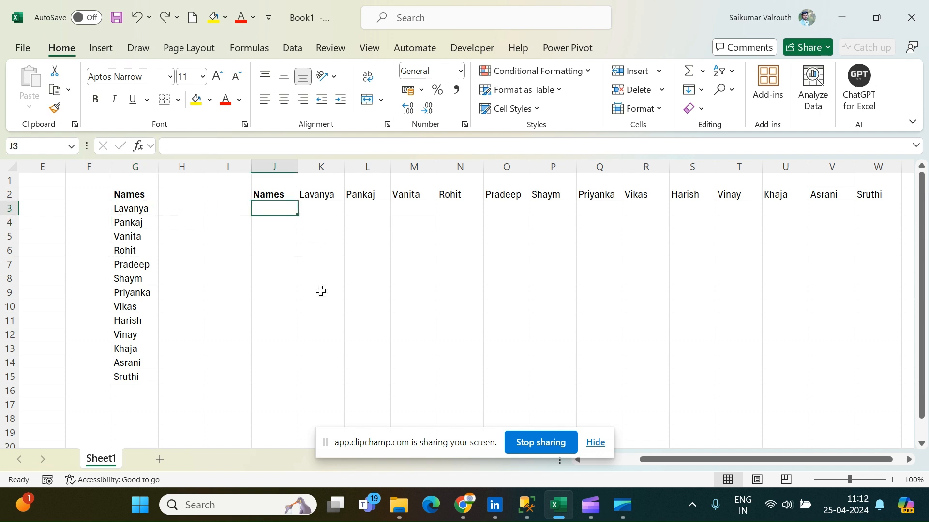
text(=TRA)
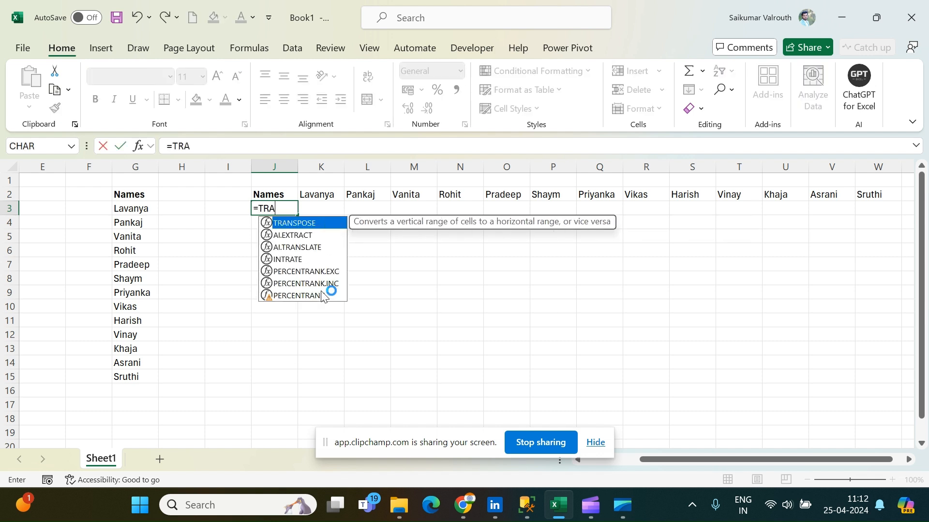
key(Tab)
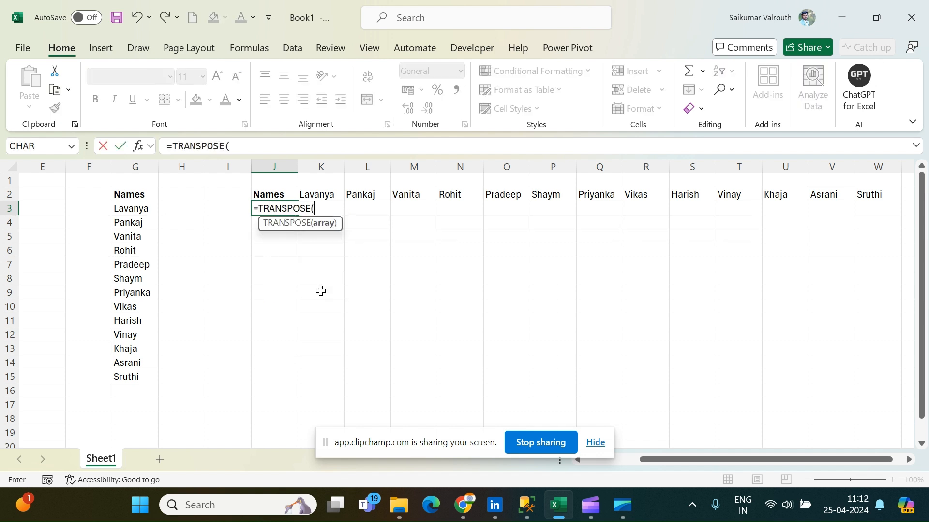
drag(130, 194, 137, 375)
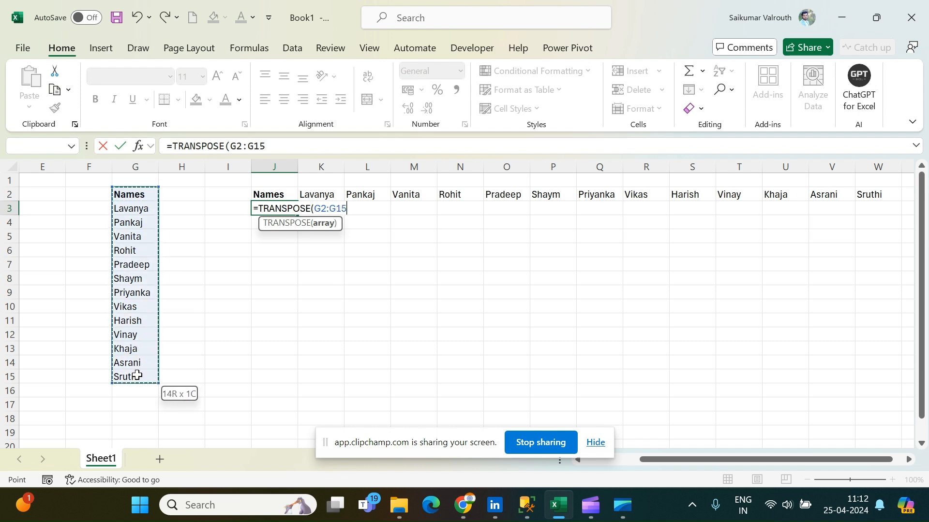
key(Return)
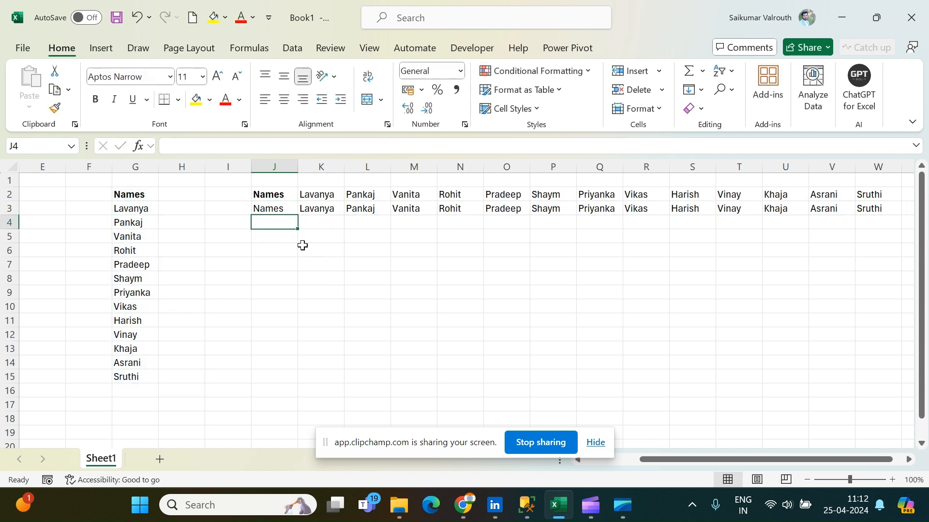
Compare the TRANSPOSE formula in J3 with the pasted values in J2:W2
click(270, 207)
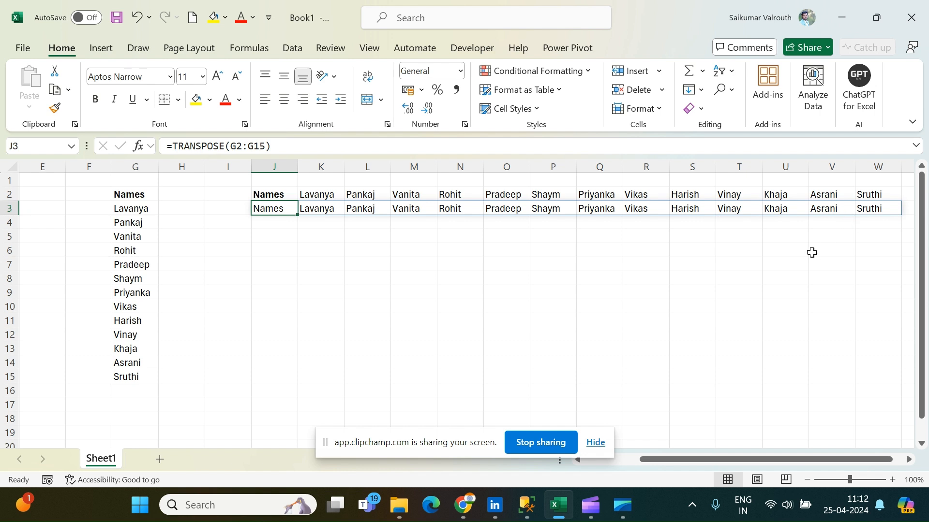
drag(265, 191, 893, 194)
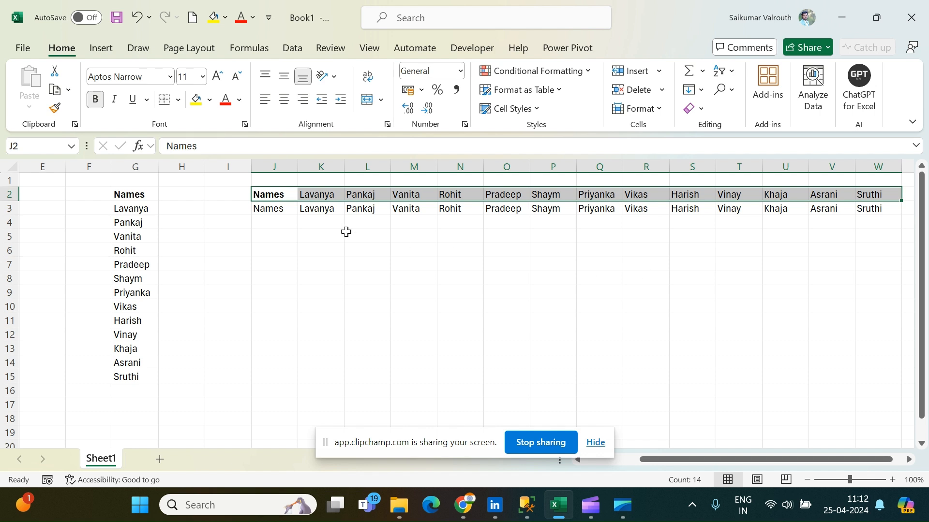
click(274, 208)
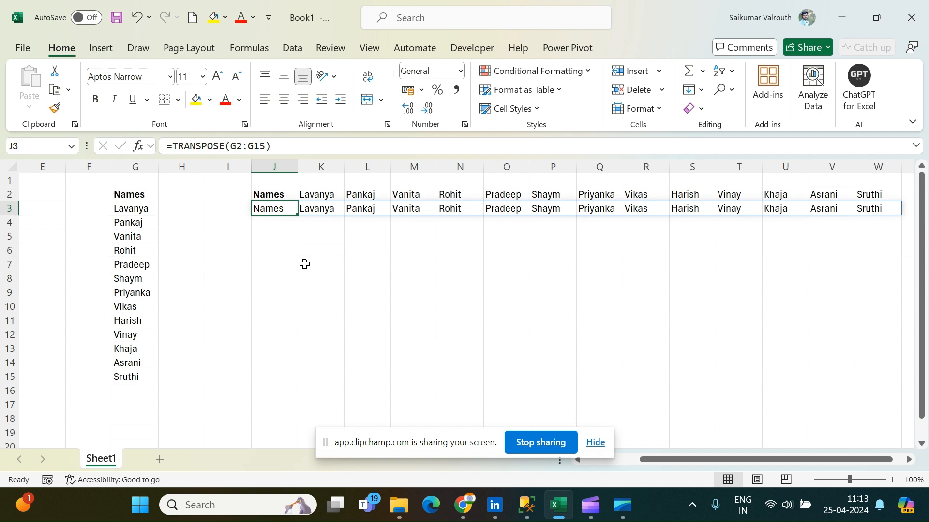
click(275, 224)
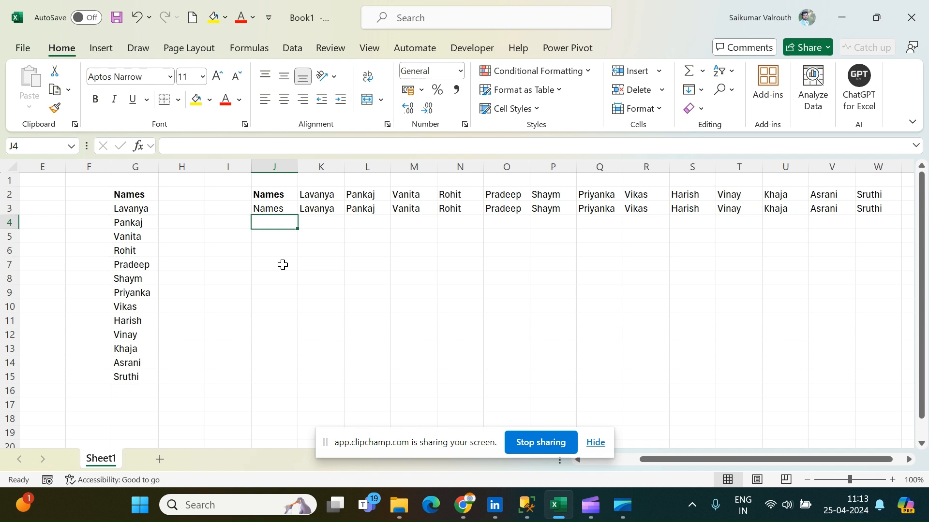
Enter the cell address G2 of the list's header as text in J9
click(276, 288)
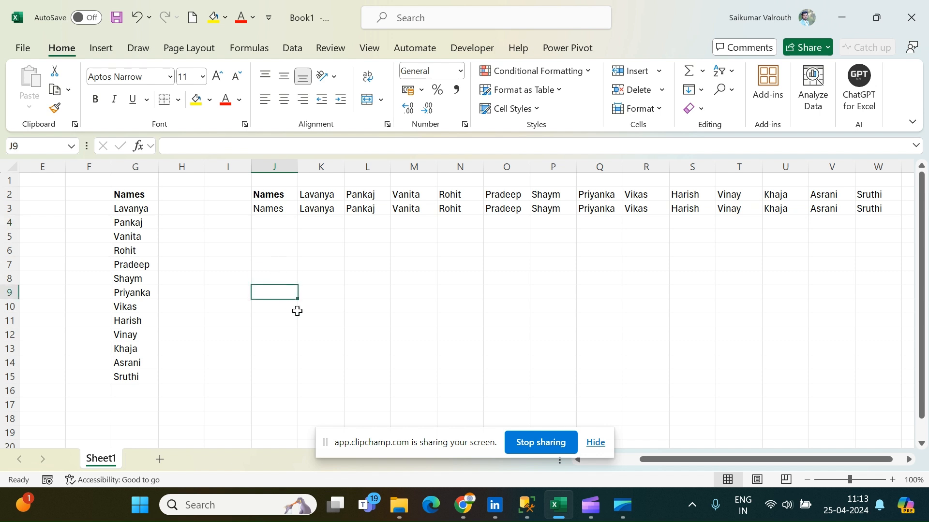
click(148, 196)
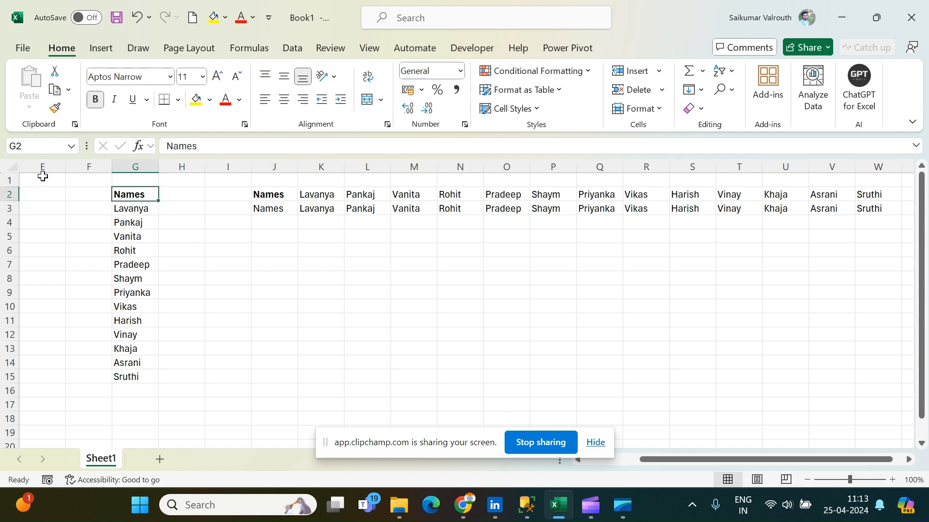
click(281, 295)
text(G2)
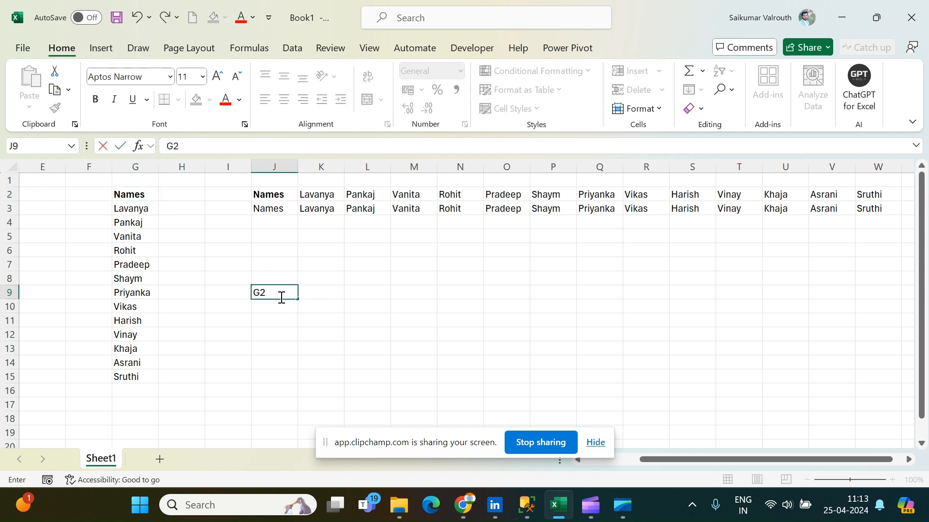
key(Tab)
click(284, 294)
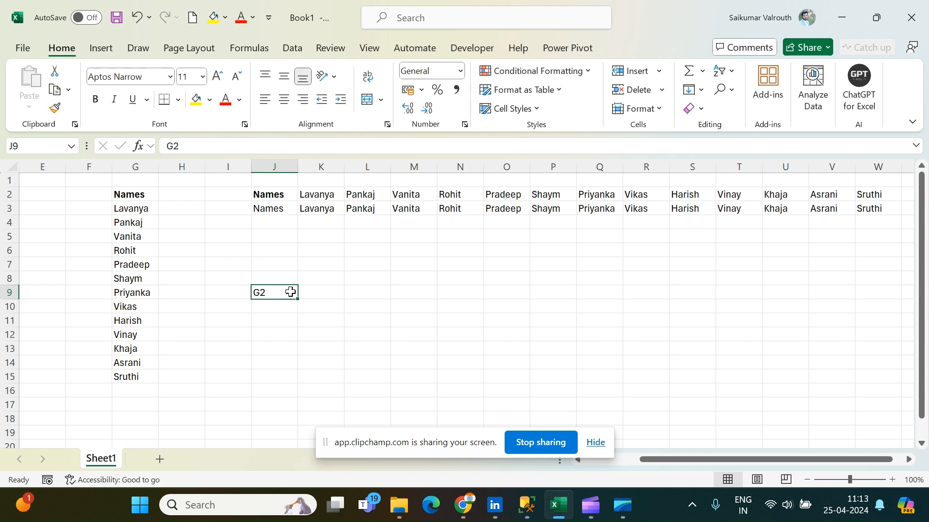
Enter =INDIRECT(J9,TRUE) in L9 to return the content of the referenced cell using A1 style
click(333, 293)
click(378, 294)
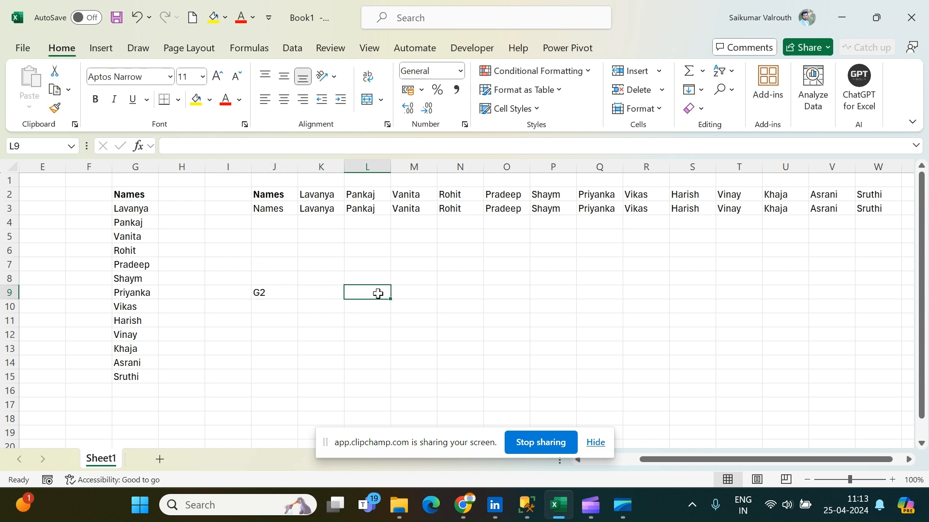
text(=IND)
key(Down)
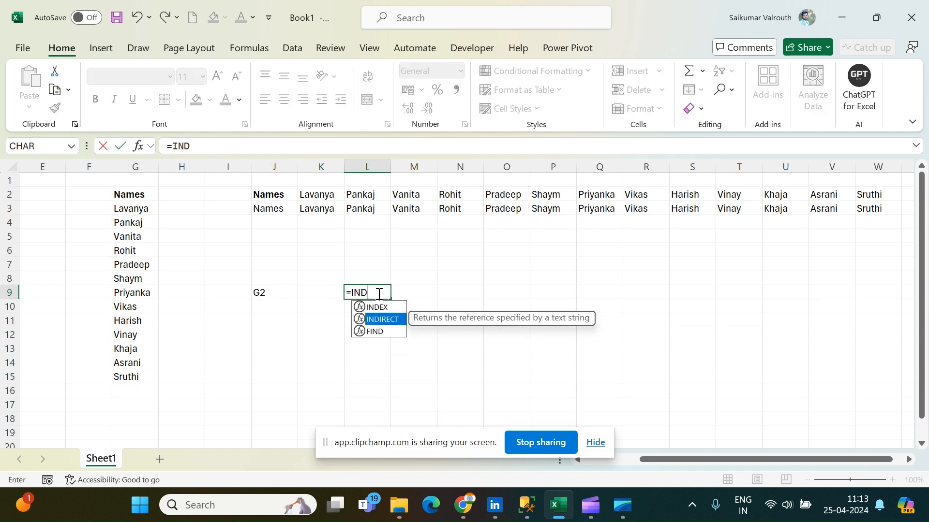
key(Tab)
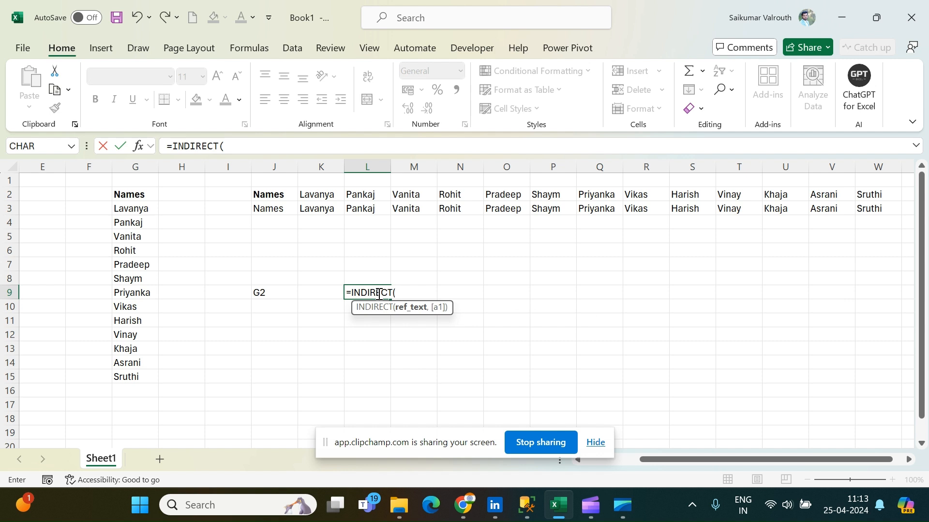
click(279, 293)
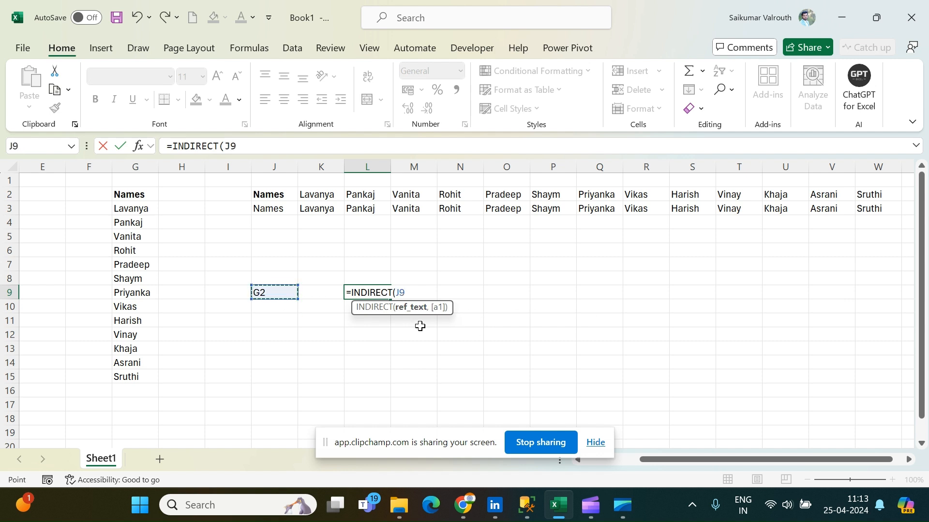
text(,)
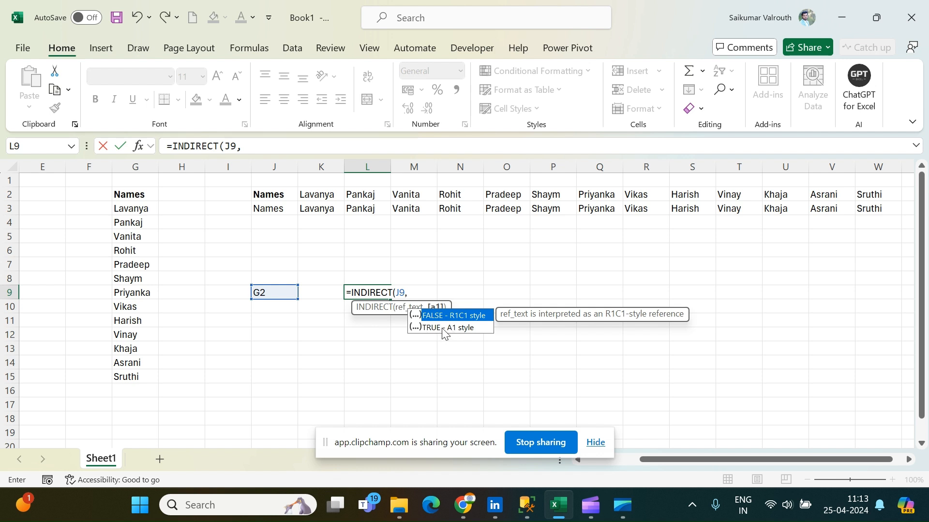
double_click(444, 329)
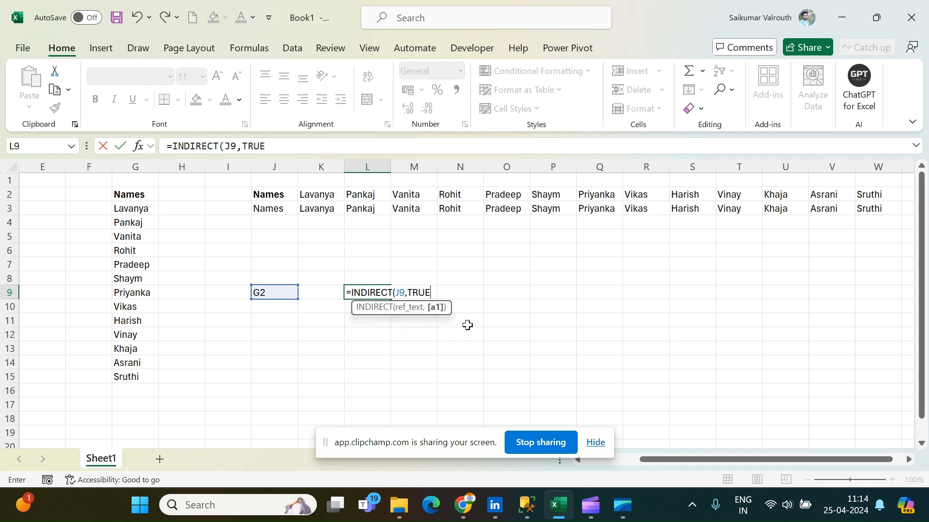
text())
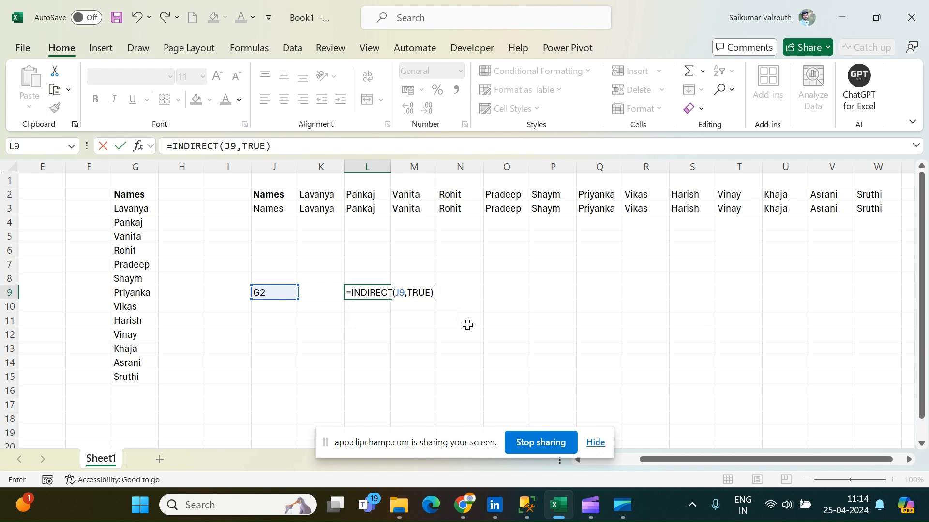
key(Return)
key(Up)
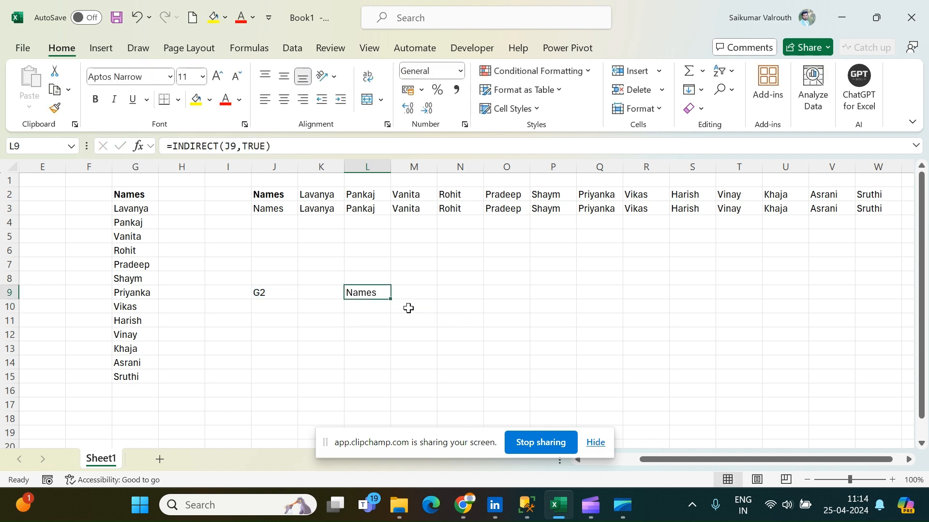
Examine the reference argument of the INDIRECT formula in L9, and leave the formula as it is
double_click(368, 293)
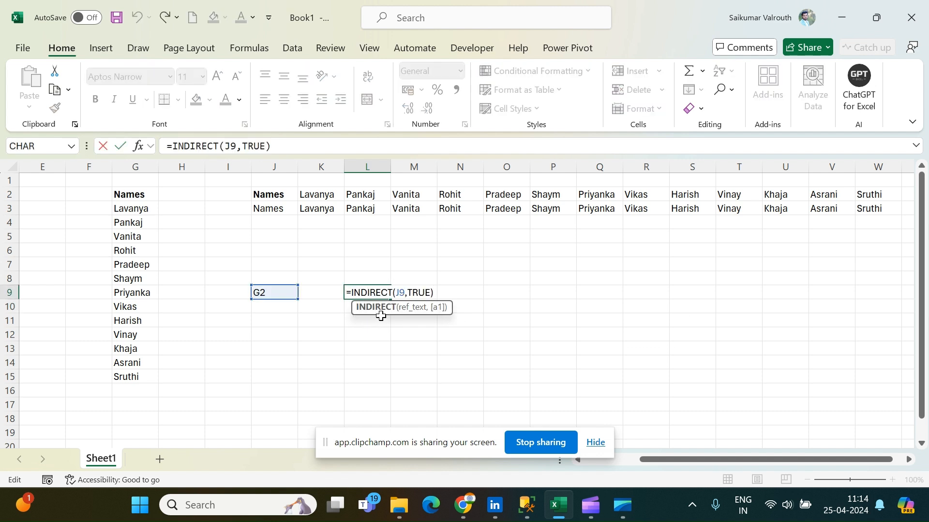
click(398, 293)
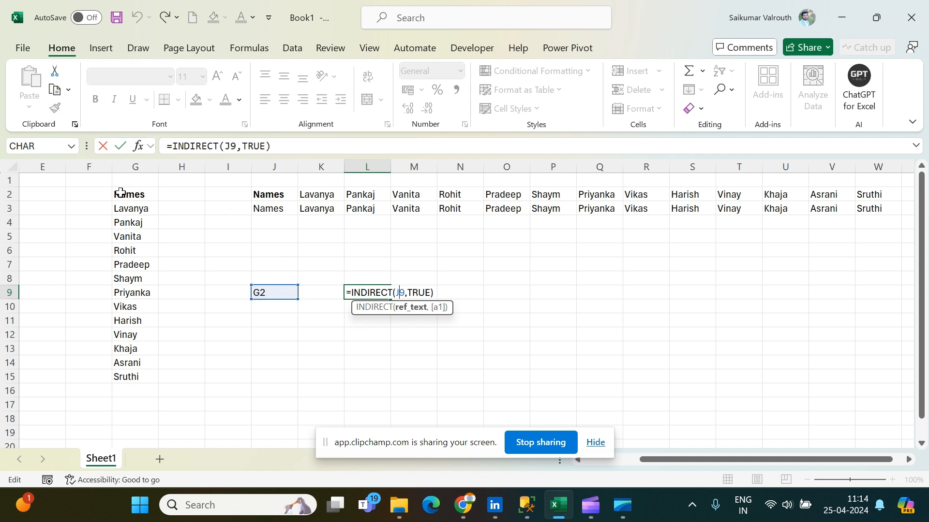
key(Return)
key(Up)
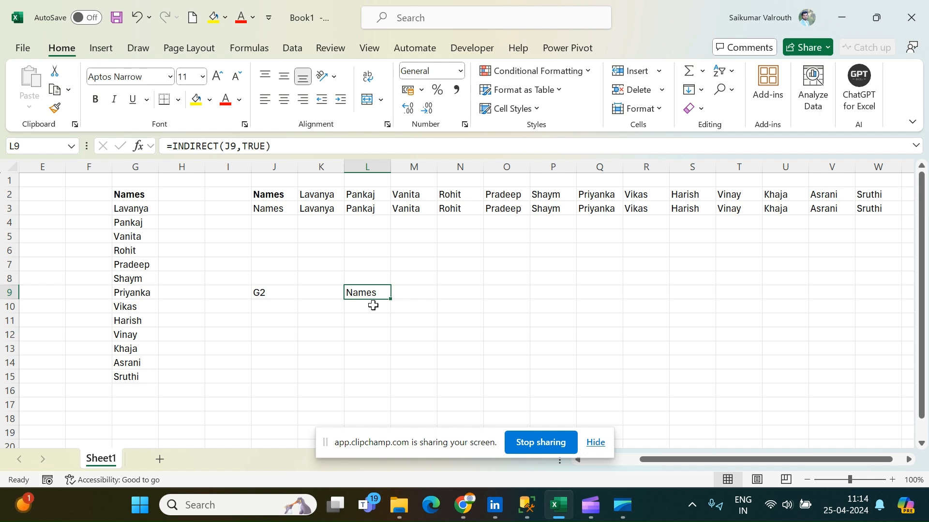
click(293, 226)
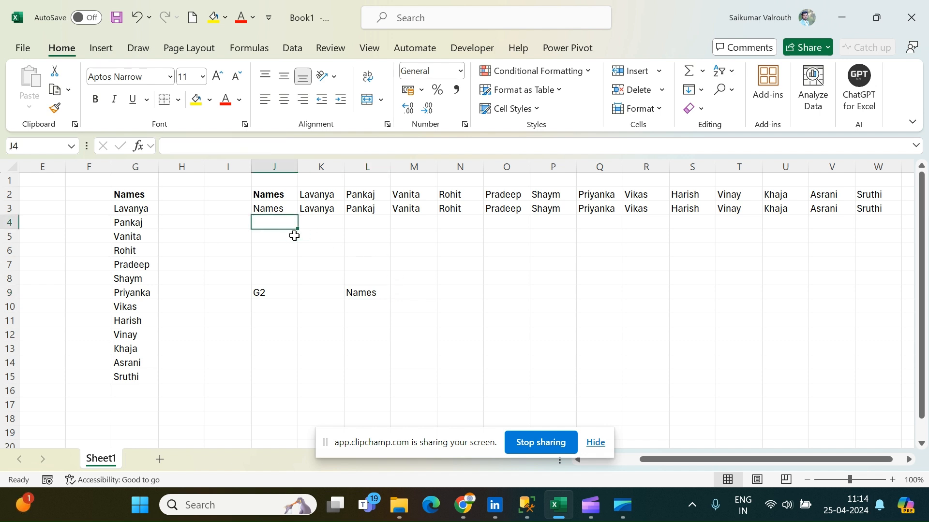
Enter =INDIRECT("G2",TRUE) in J4 to return the list header
text(=IND)
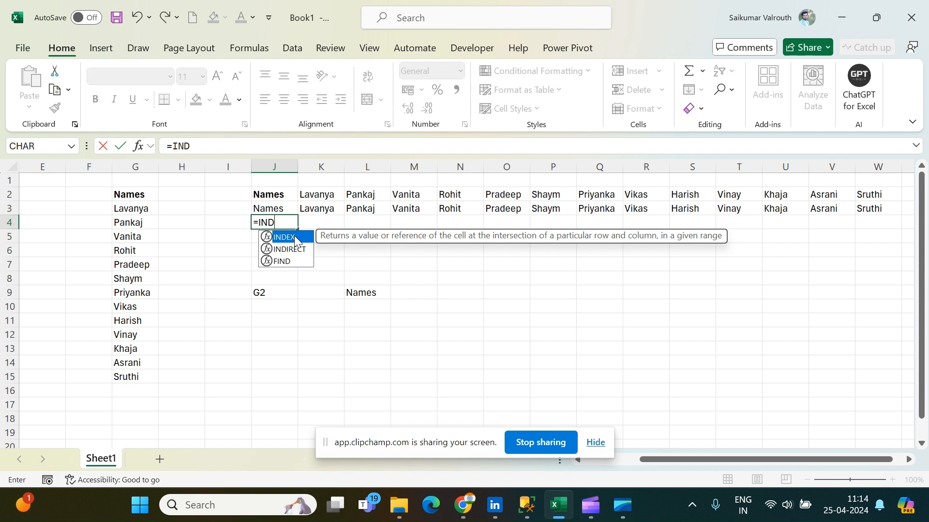
key(Down)
key(Tab)
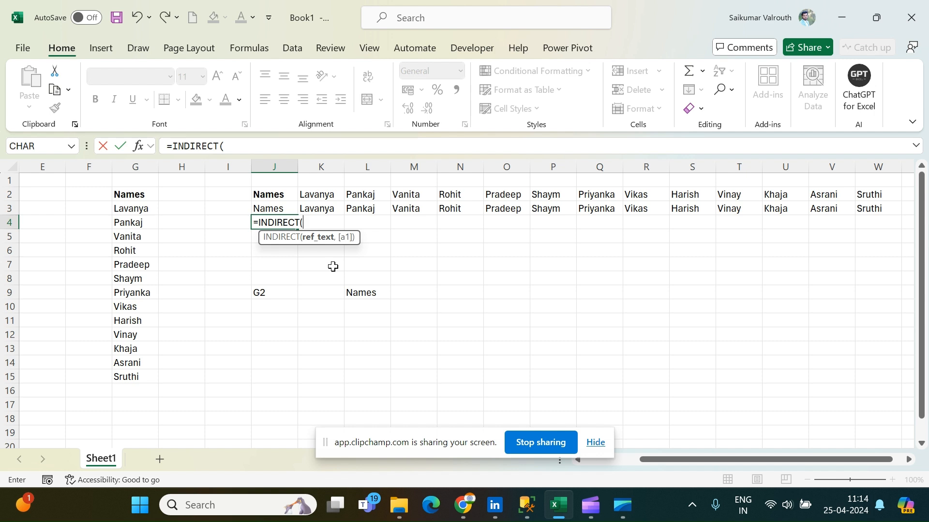
text("G2",TRUE)
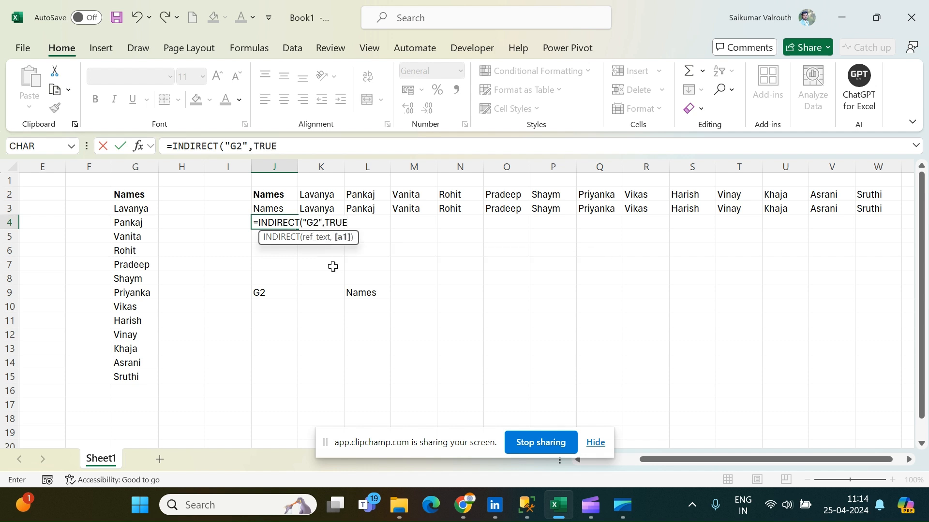
key(Return)
key(Up)
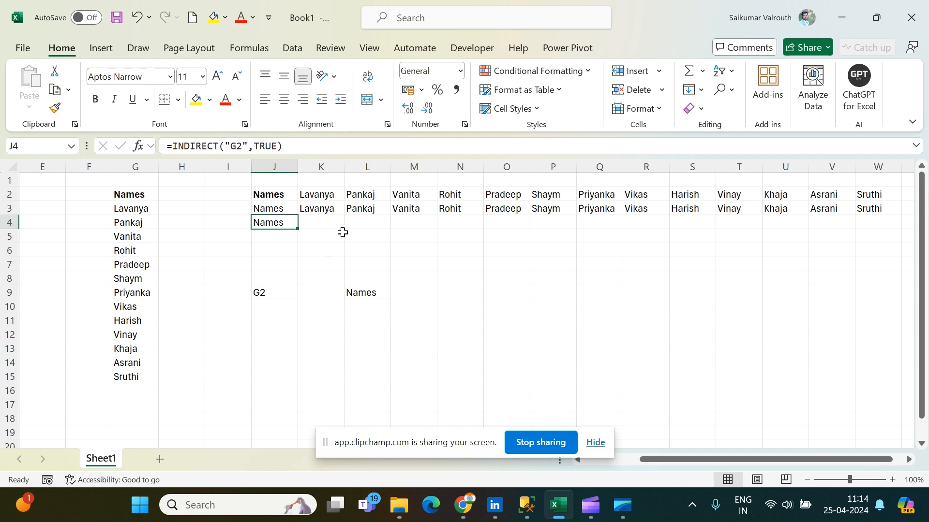
Fill the INDIRECT formula from J4 across to P4 and inspect the copied formulas
drag(302, 232, 556, 242)
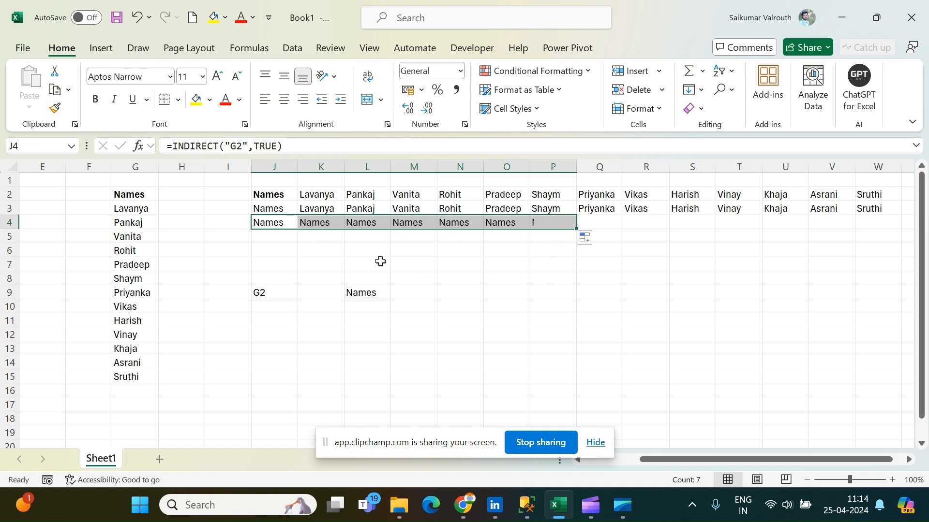
click(282, 222)
click(317, 222)
click(358, 225)
click(270, 224)
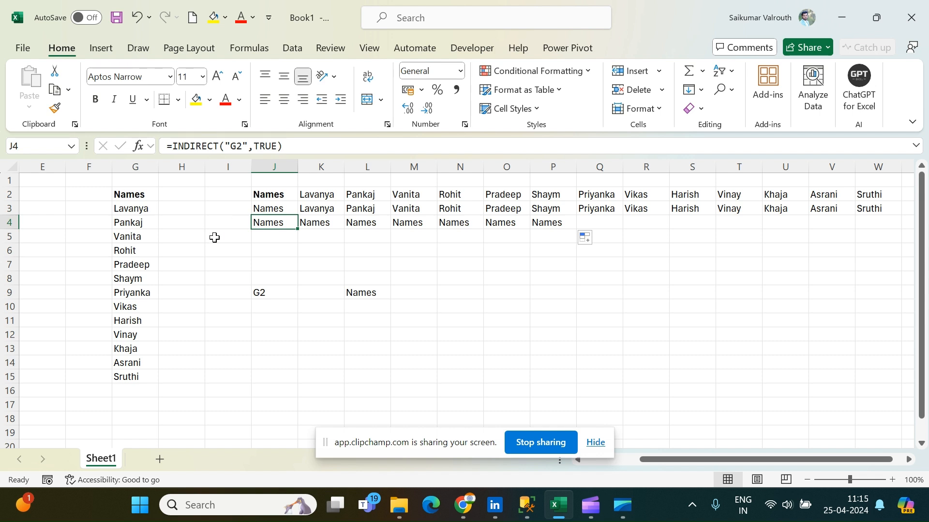
Clear the INDIRECT example from the range I8:N11
drag(244, 282, 470, 318)
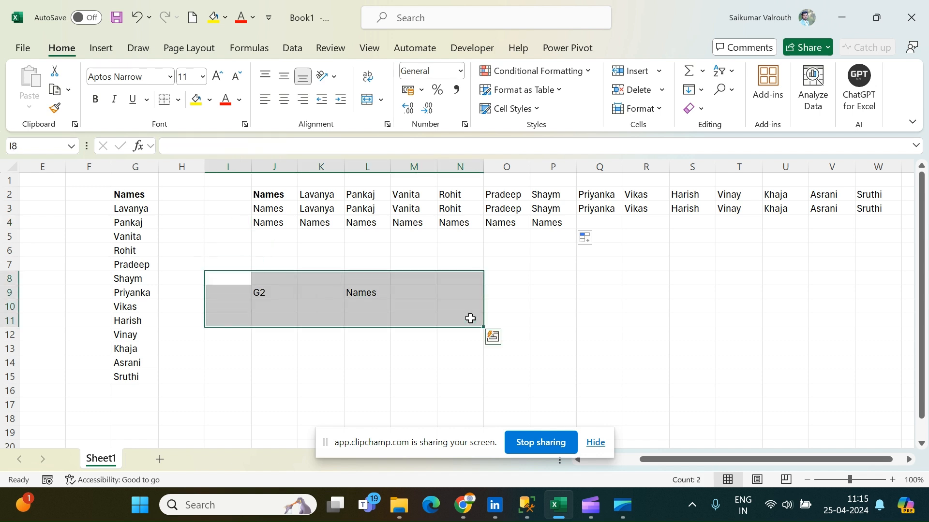
key(Delete)
Try =COLUMN(G1) in J9 to return the column number, and clear the cell again
click(291, 295)
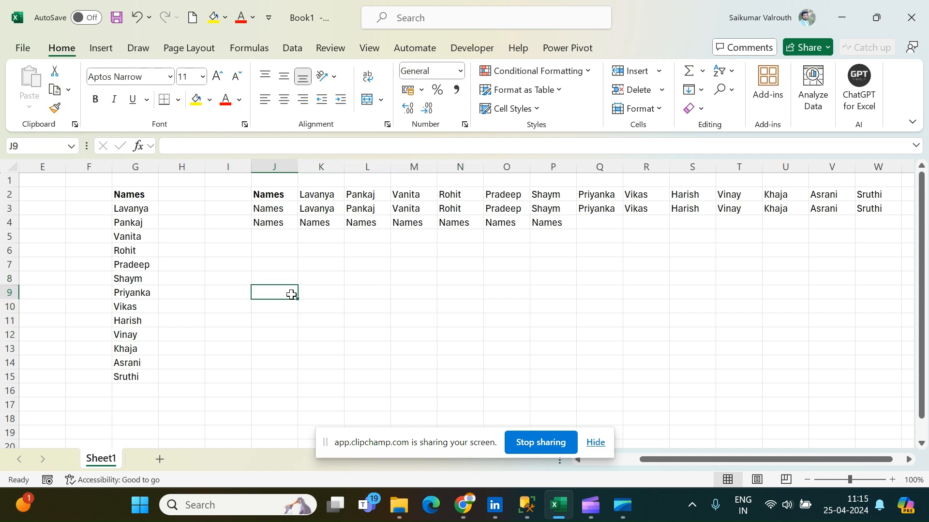
text(=COL)
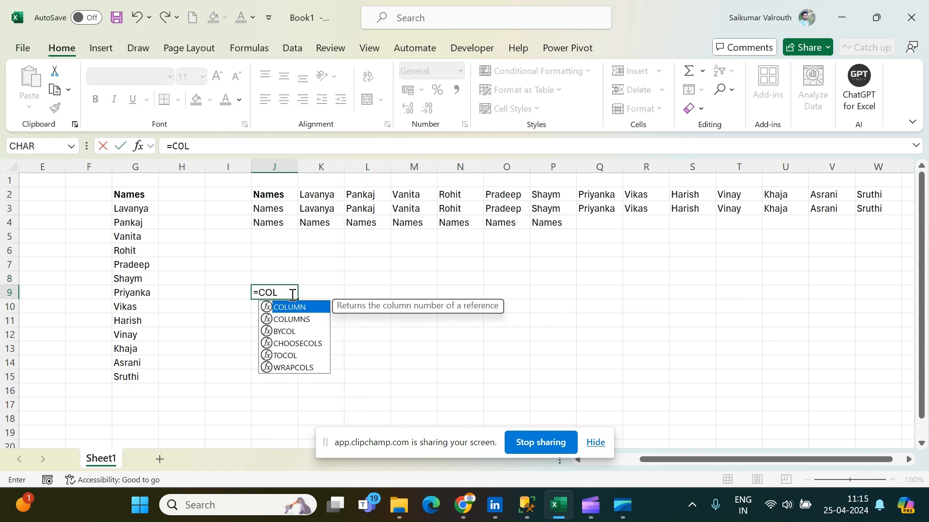
key(Tab)
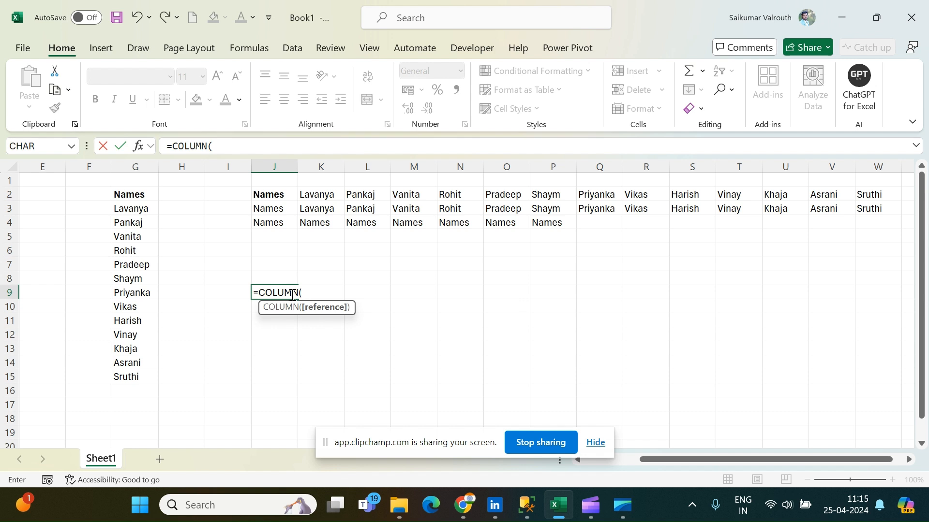
click(139, 182)
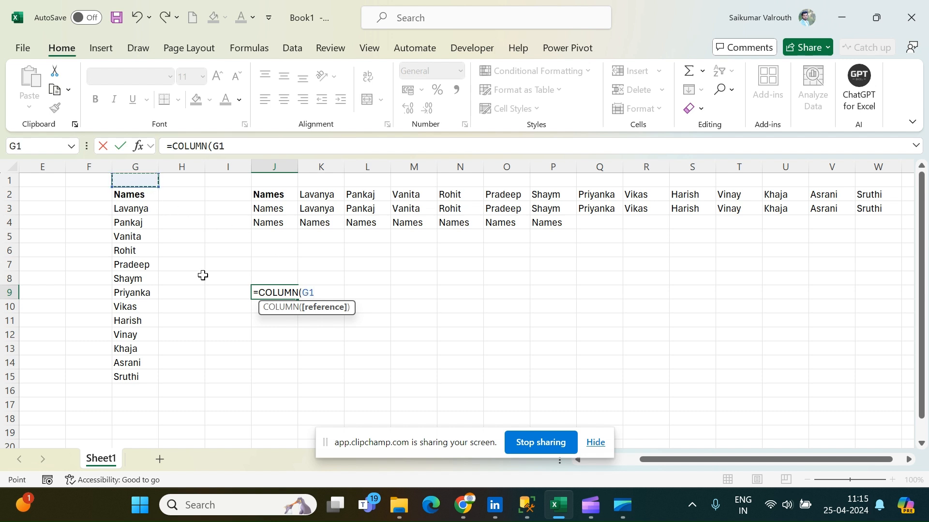
text())
key(ctrl+Return)
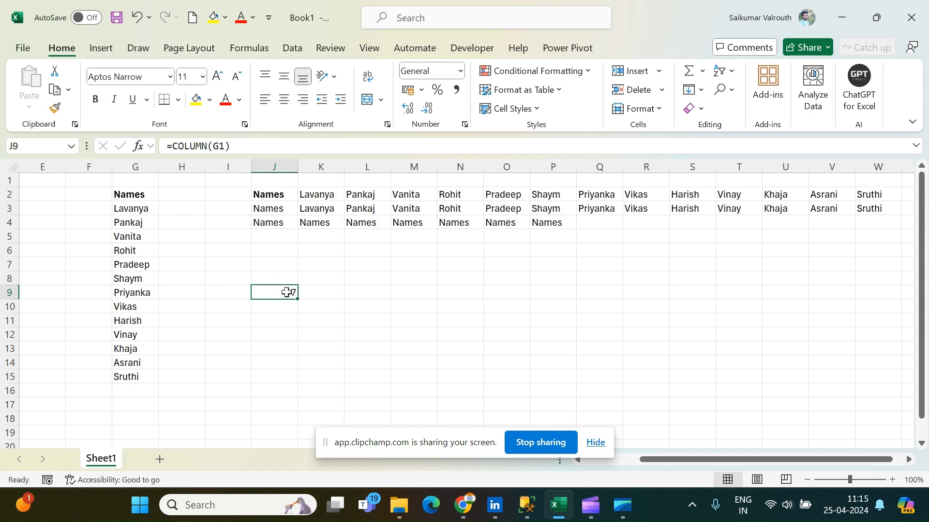
key(Delete)
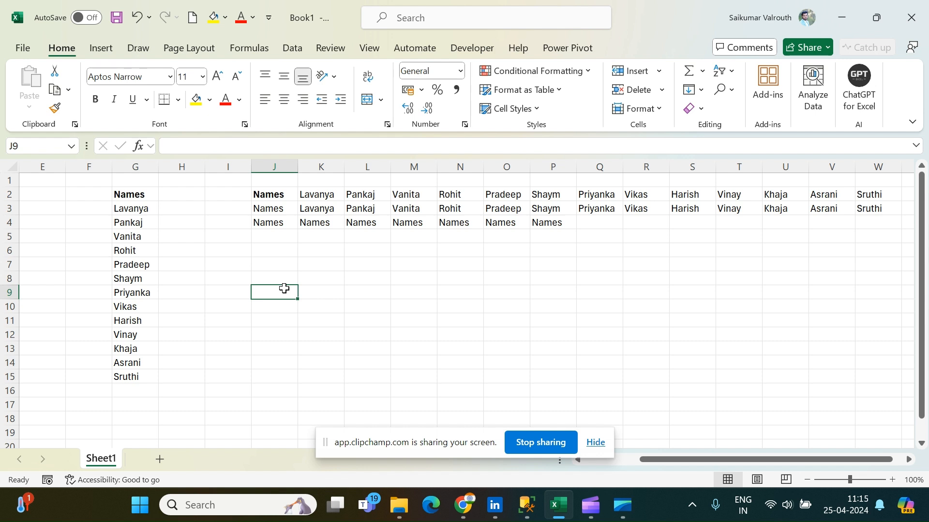
Clear the copied INDIRECT formulas from K4:P4, keeping only the one in J4
click(276, 223)
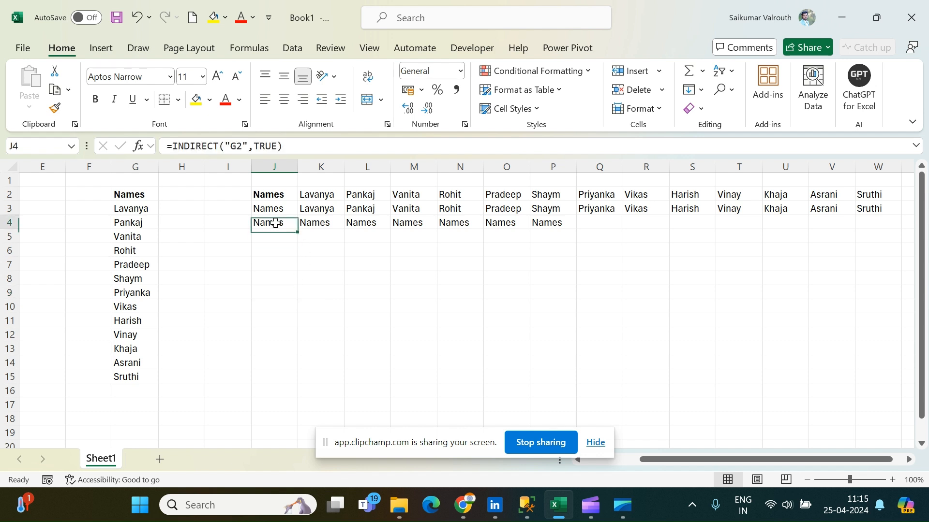
drag(323, 227, 532, 225)
key(Delete)
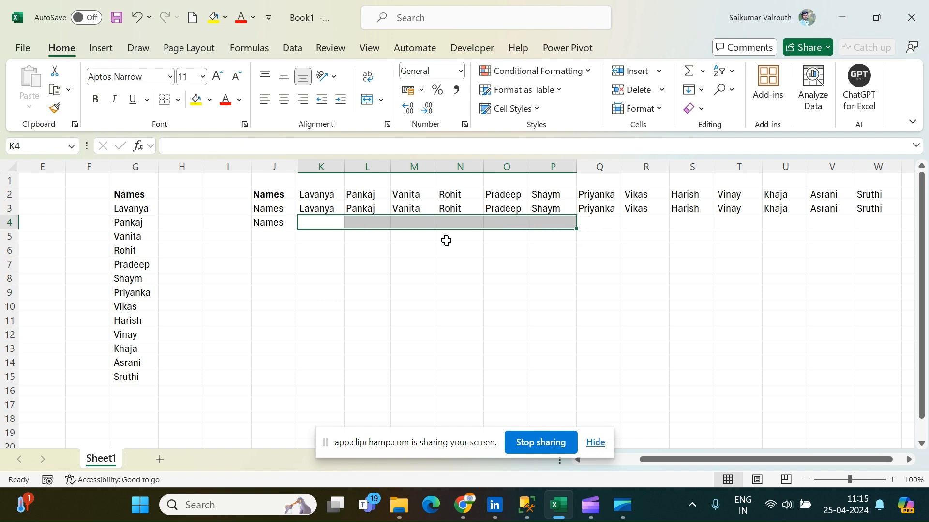
Change the formula in J4 to =INDIRECT("G"&COLUMN(B2),TRUE) so its row number comes from a column number
click(269, 220)
double_click(269, 220)
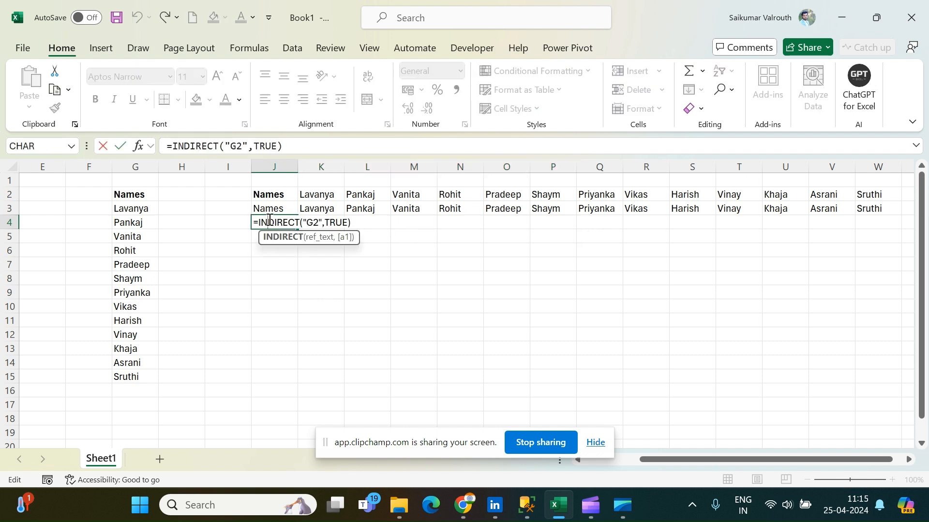
key(BackSpace)
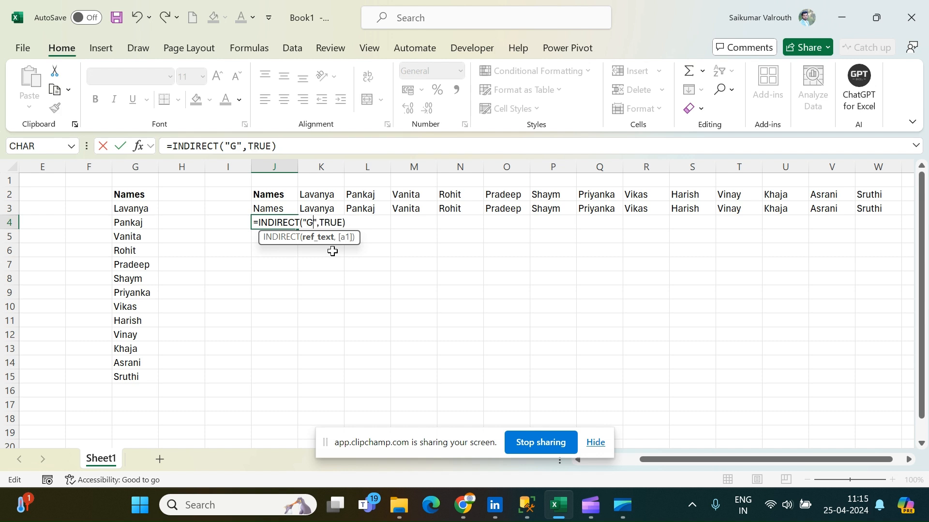
text(&)
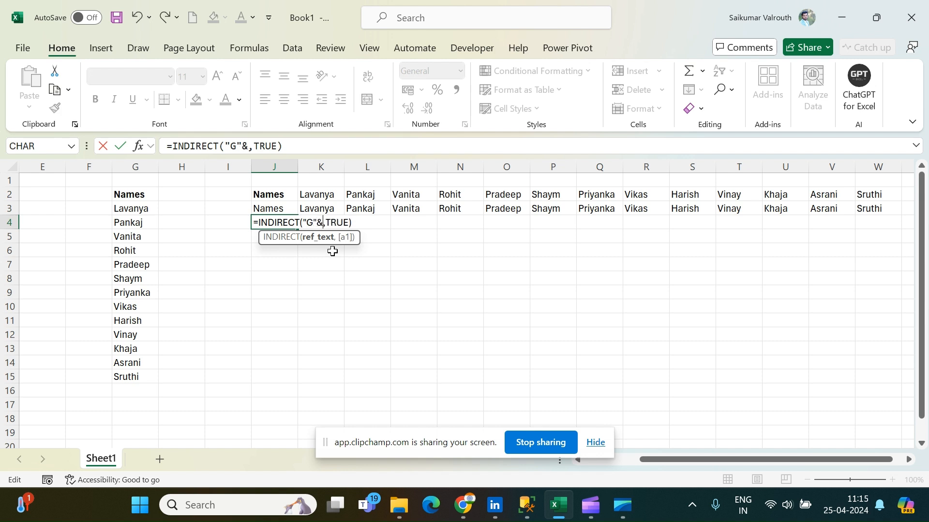
text(I)
key(BackSpace)
text(COL)
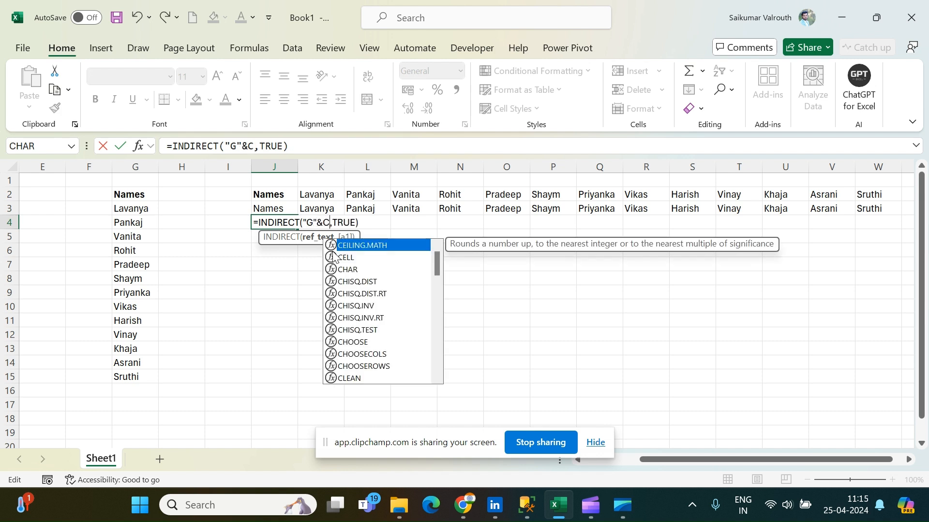
text(U)
key(Tab)
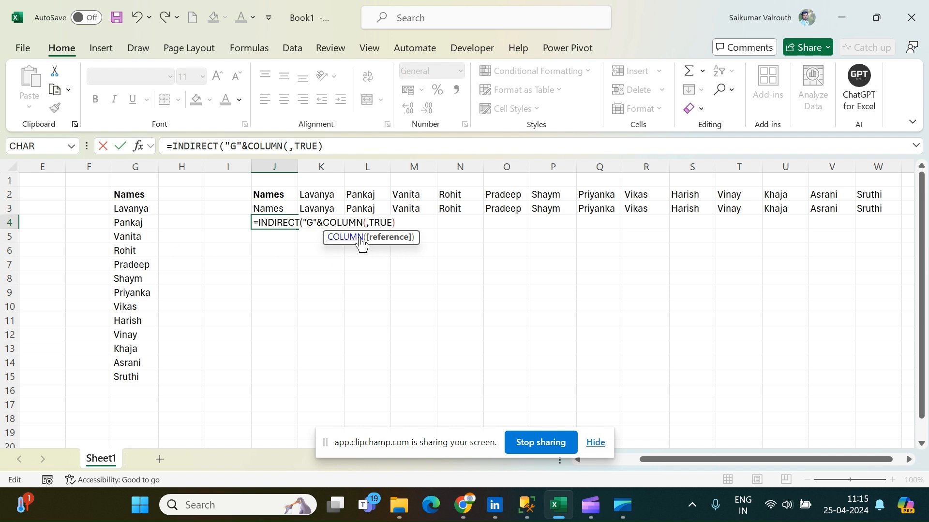
text(B2))
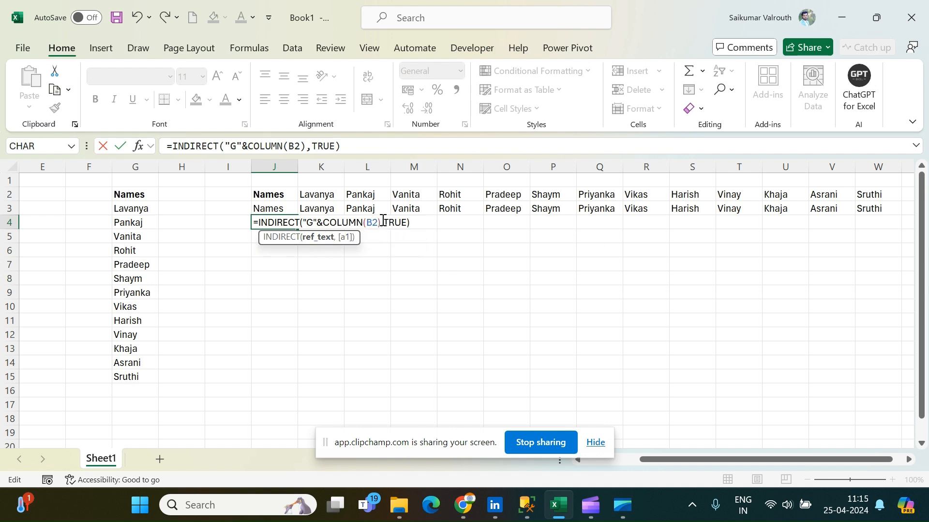
double_click(370, 222)
drag(381, 223, 303, 223)
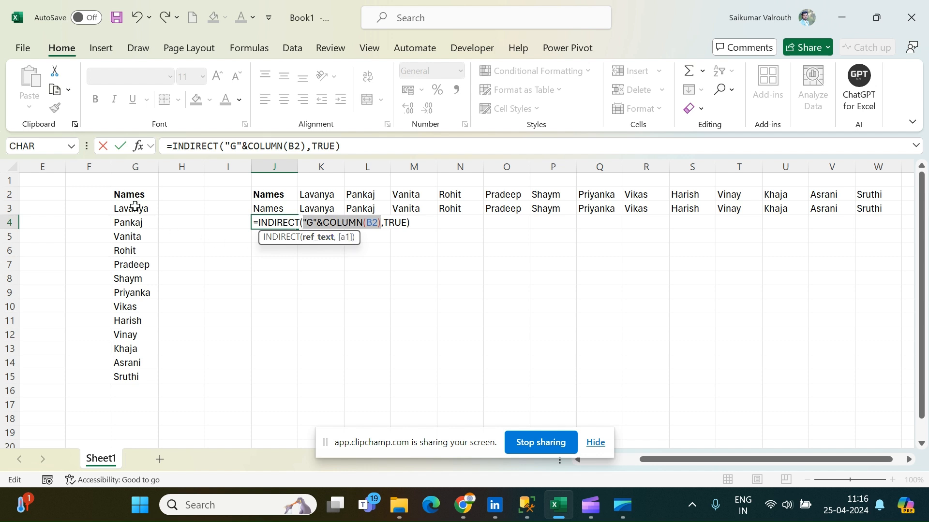
key(Return)
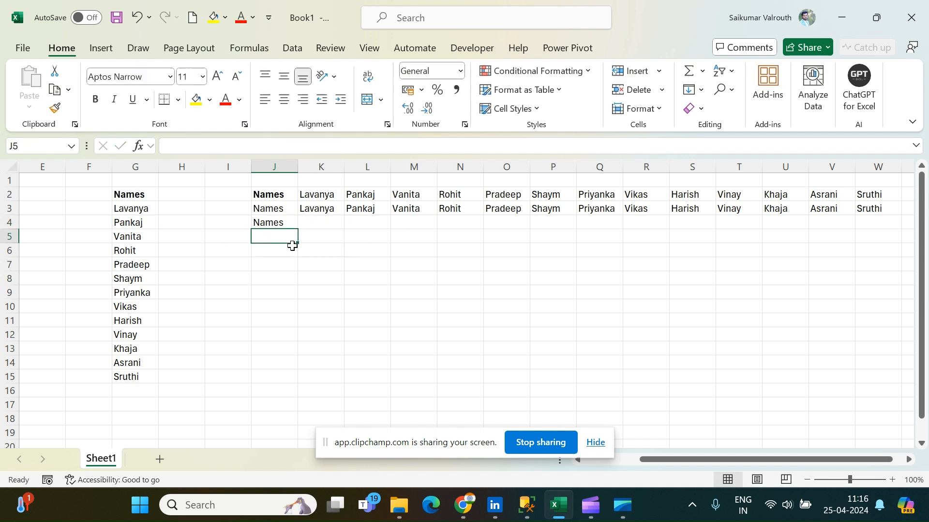
Fill the INDIRECT and COLUMN formula from J4 across to W4
key(Up)
drag(298, 229, 892, 237)
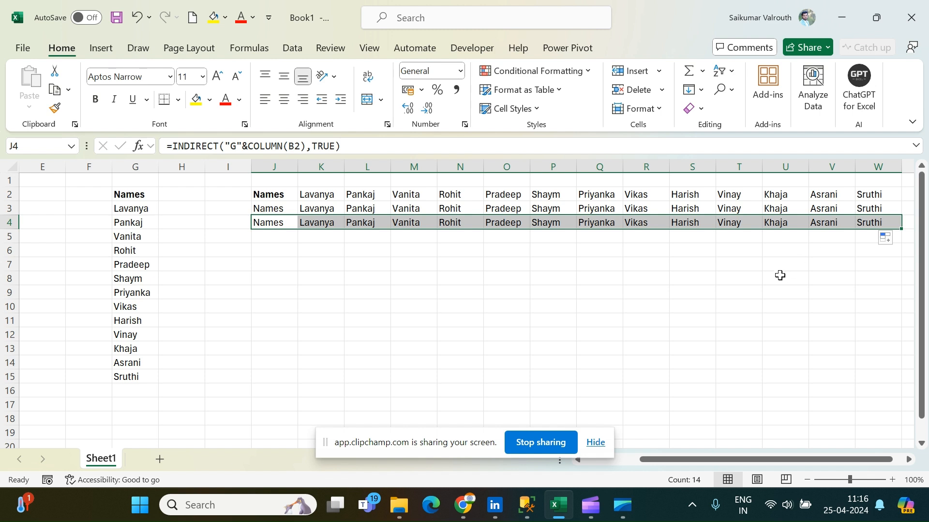
click(321, 223)
Examine the COLUMN(B2) part and the whole reference argument of the formula in J4
click(268, 222)
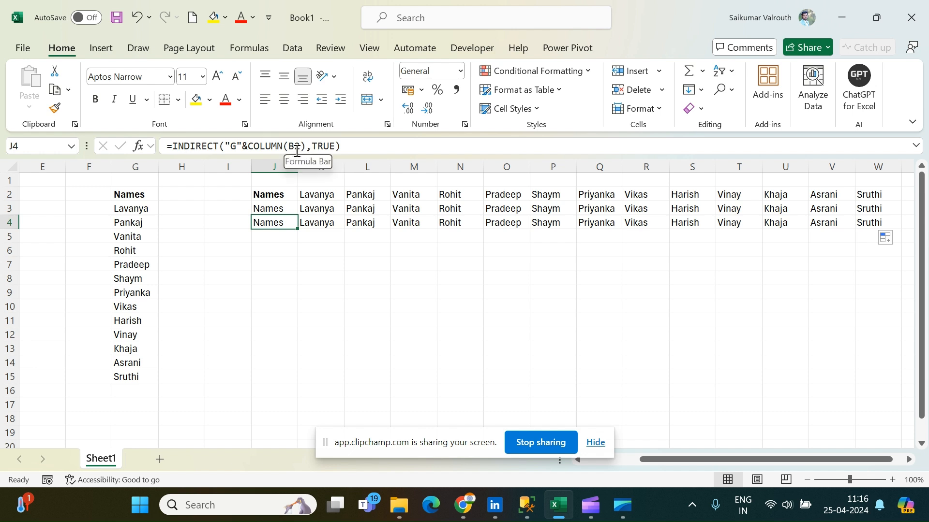
drag(306, 148, 248, 148)
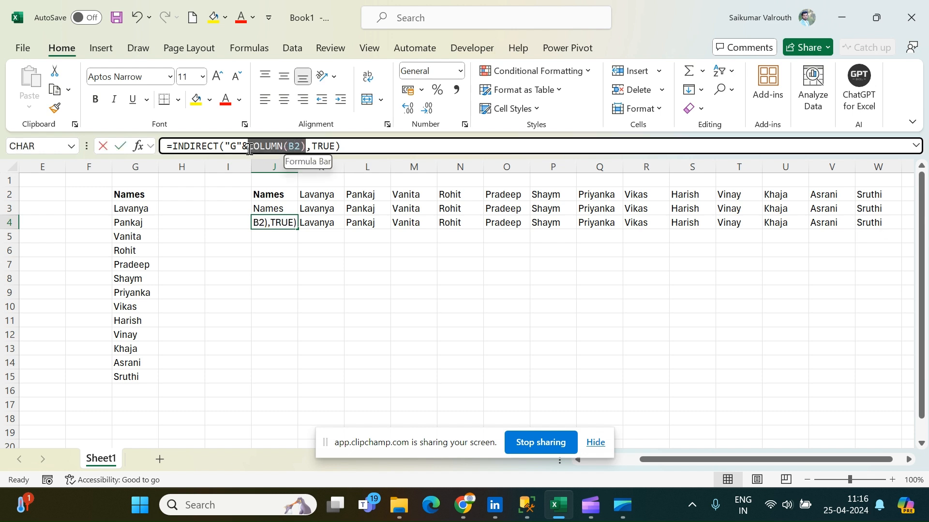
drag(305, 148, 225, 149)
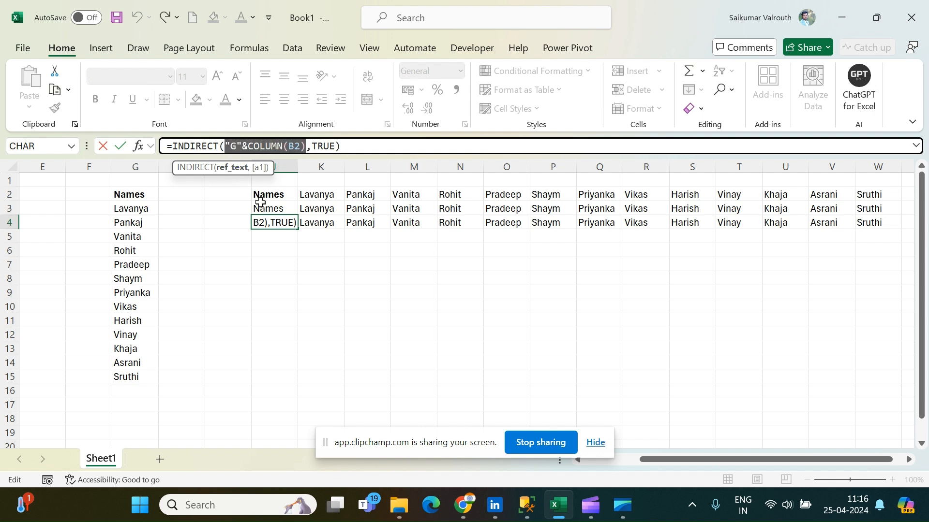
click(194, 147)
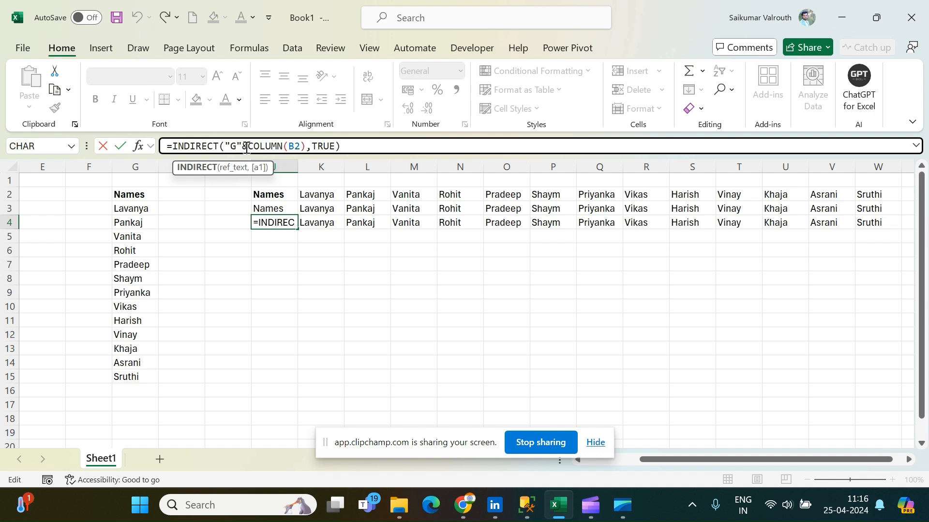
click(245, 147)
key(Return)
key(Up)
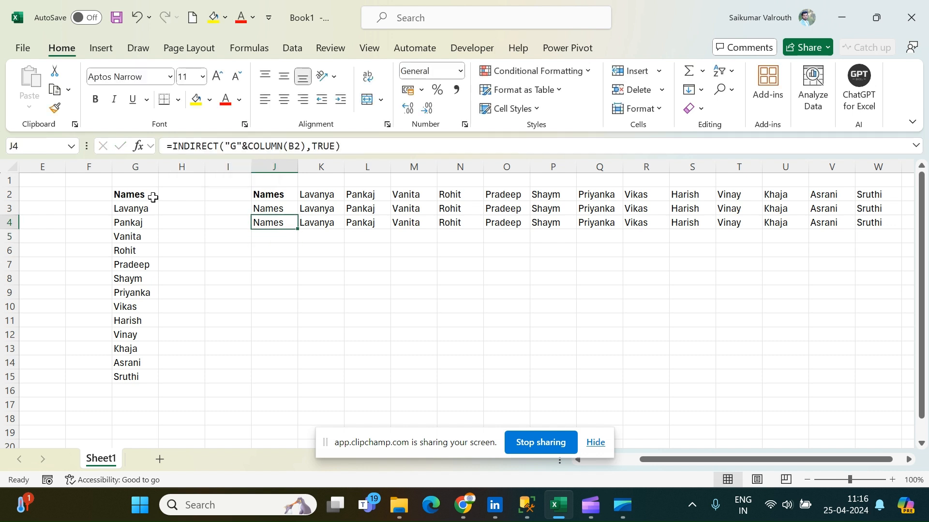
Examine the "G"&COLUMN(C2) reference argument of the formula in K4 and preview what it evaluates to
key(Right)
click(305, 146)
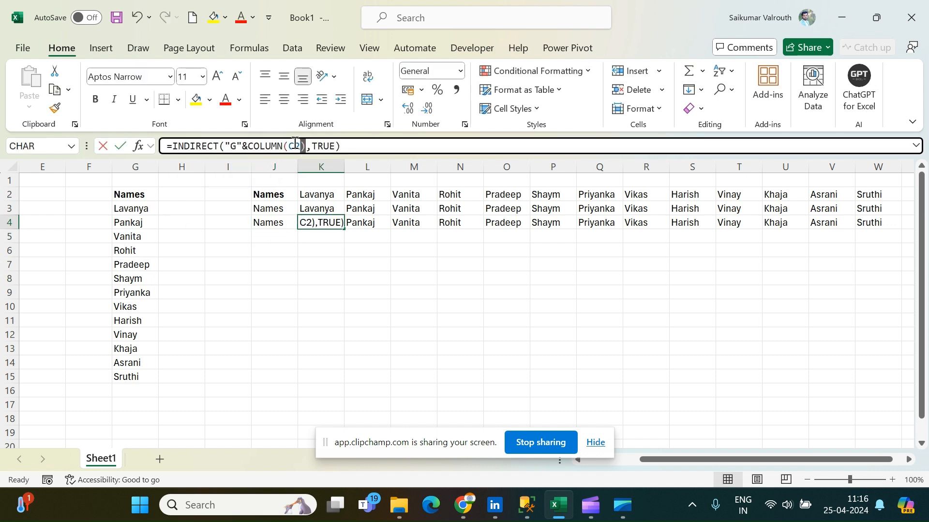
key(shift+Left)
key(shift+Left)
key(shift+Left)
key(shift+Left)
key(shift+Left)
key(shift+Left)
key(shift+Left)
key(shift+Left)
key(shift+Left)
key(shift+Left)
key(shift+Left)
click(246, 146)
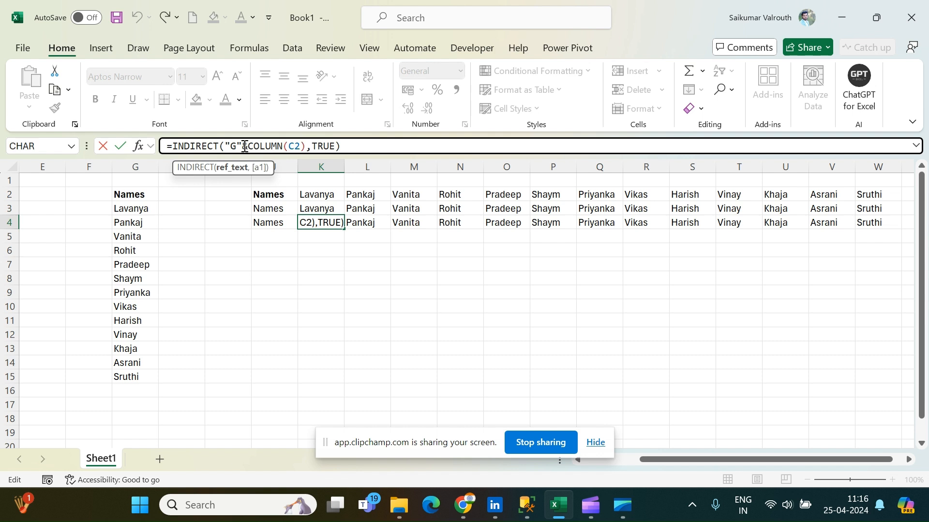
drag(306, 147, 226, 147)
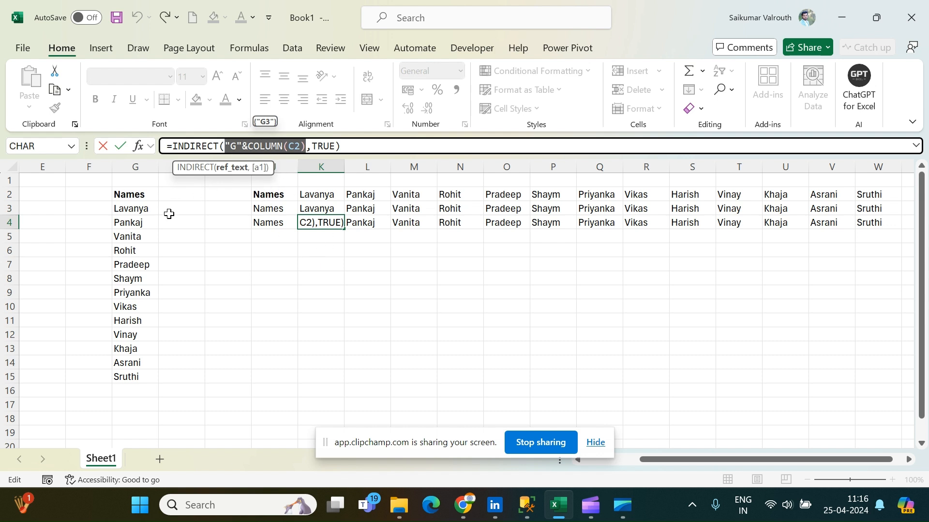
key(Return)
key(Up)
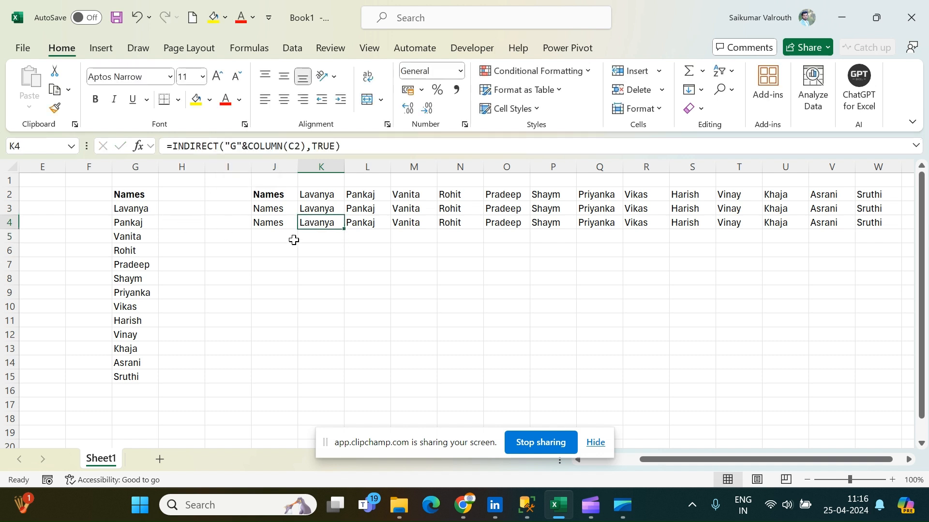
Check how the COLUMN reference changes in the formulas in L4, M4 and N4
click(367, 222)
click(414, 222)
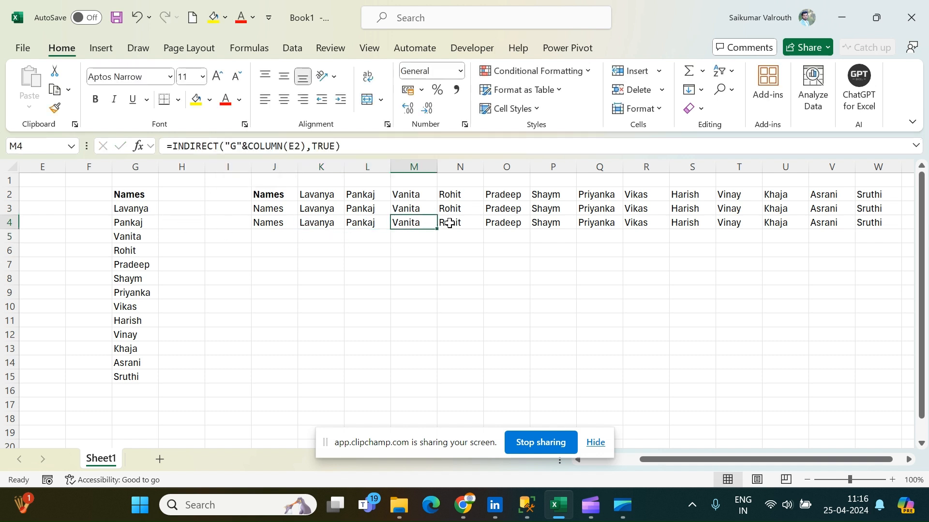
click(459, 222)
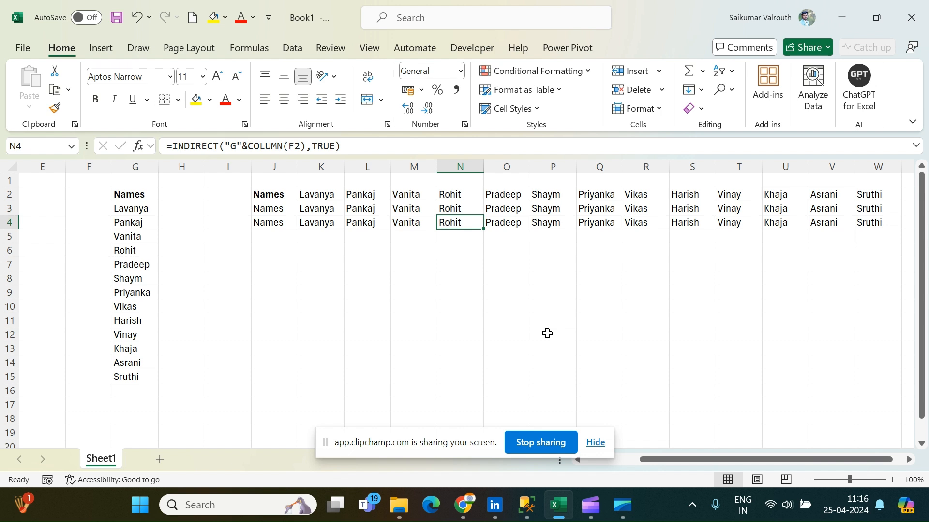
Enter R1C1 in J6 as a temporary note on the reference style, and clear it again
click(270, 224)
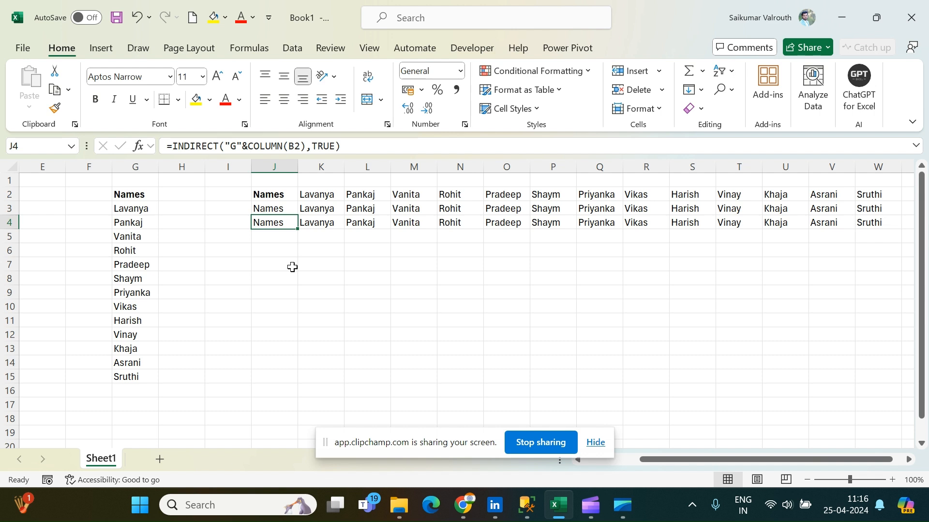
click(279, 255)
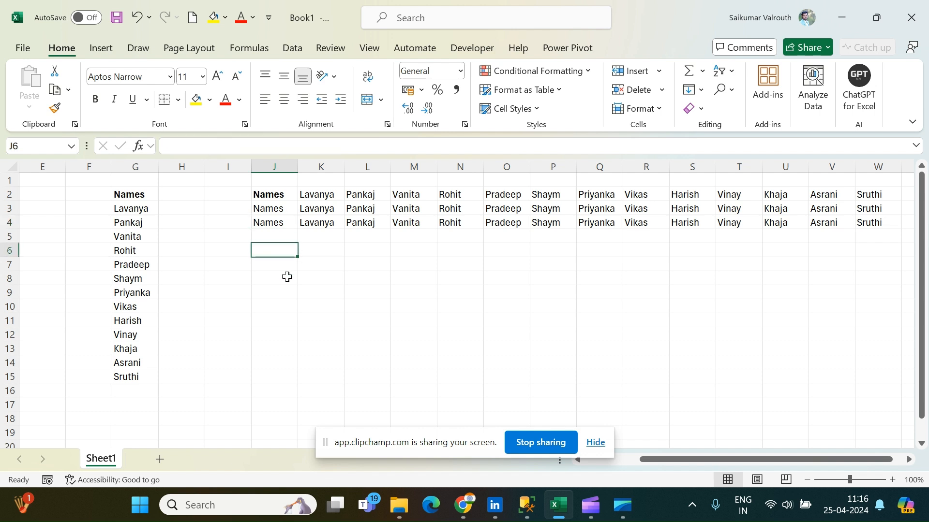
text(R1C1)
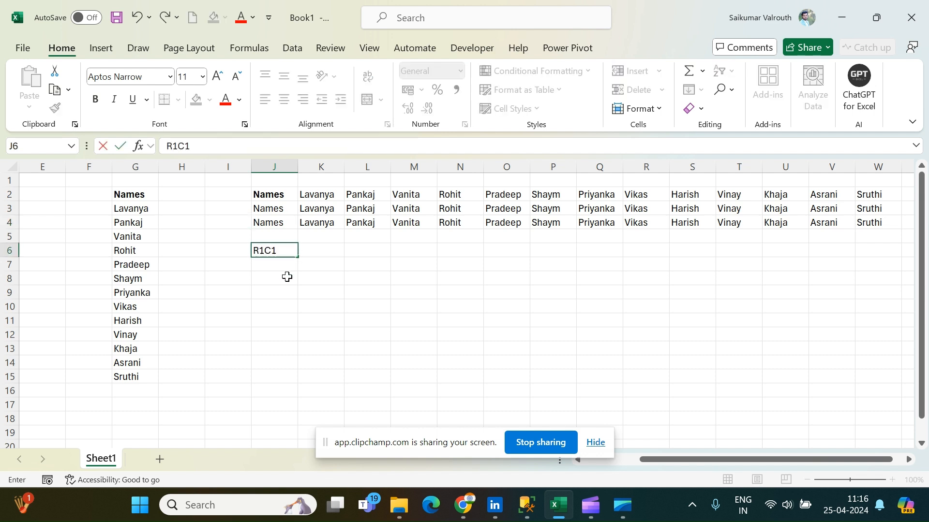
key(Return)
key(Up)
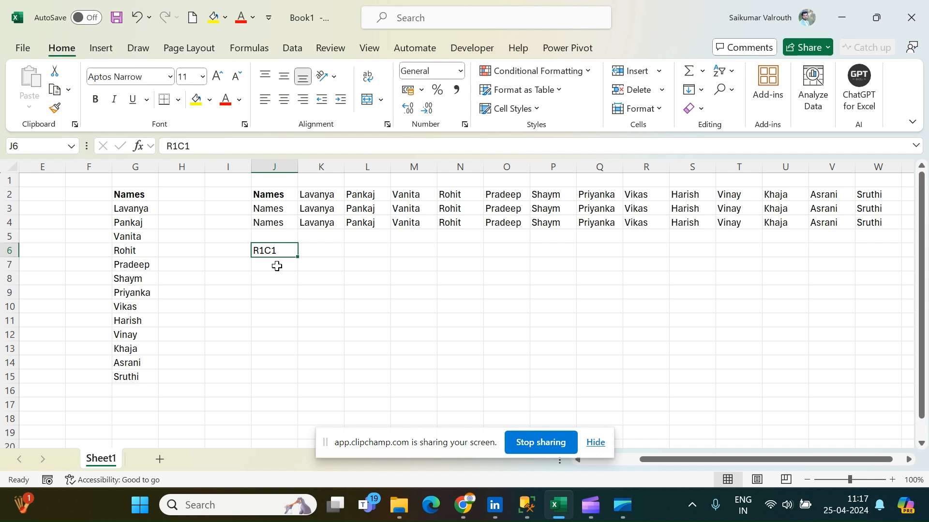
key(Delete)
Review the INDIRECT formula in J4 without changing it
double_click(283, 222)
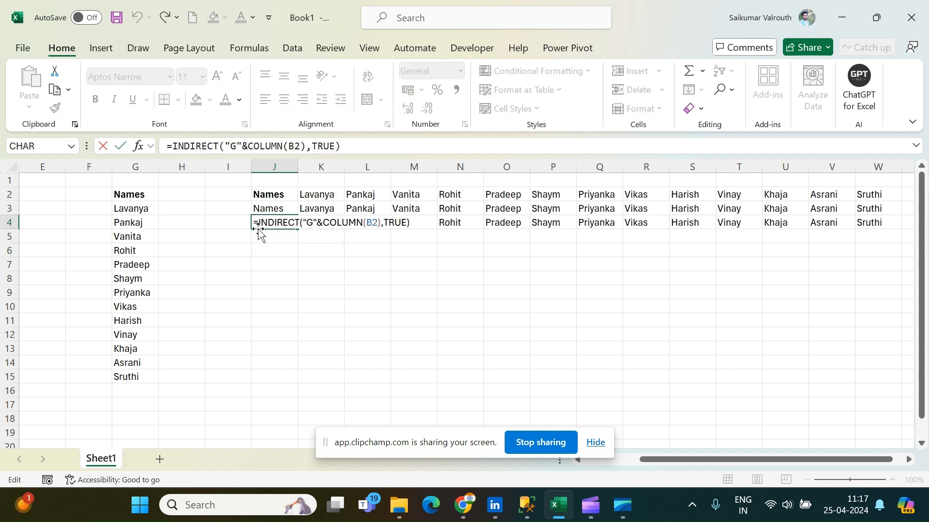
key(Return)
Add a lowercase surname after the first name in G3 and autofit column K to its contents
click(139, 209)
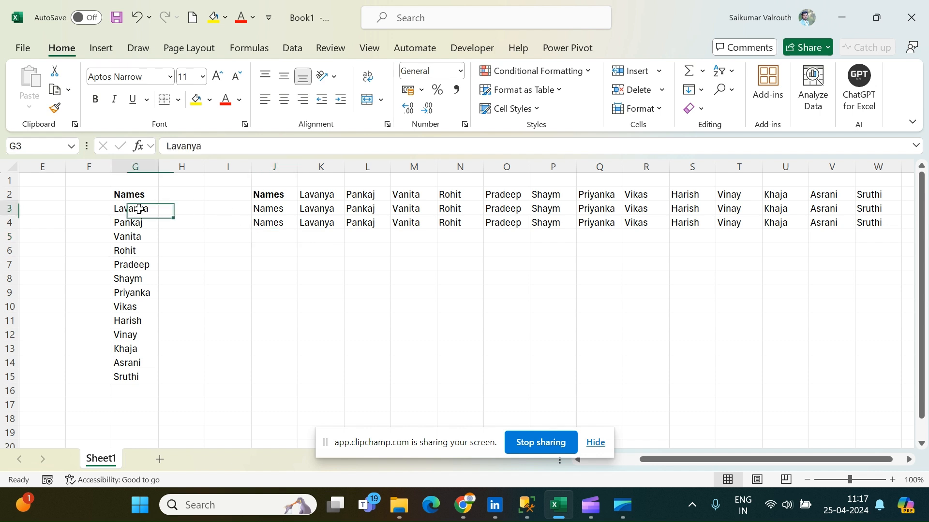
click(211, 147)
key(Caps_Lock)
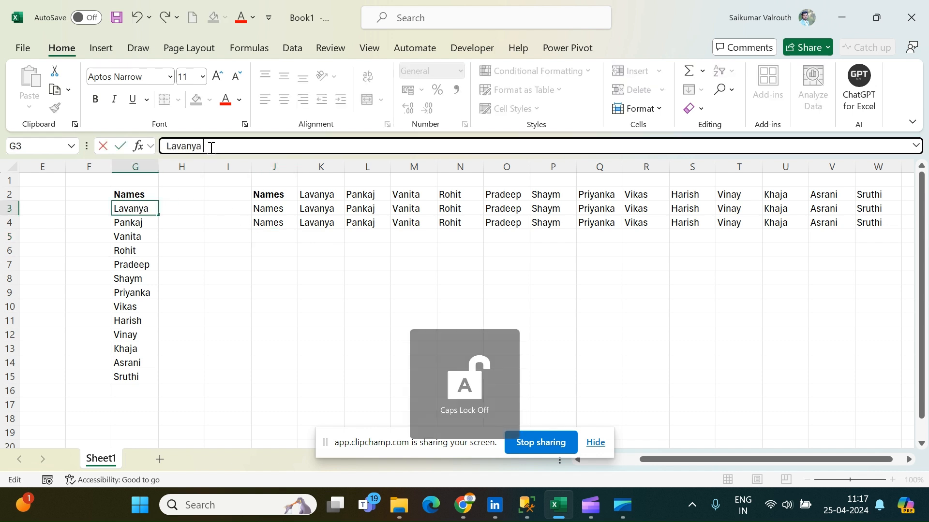
text(kumari)
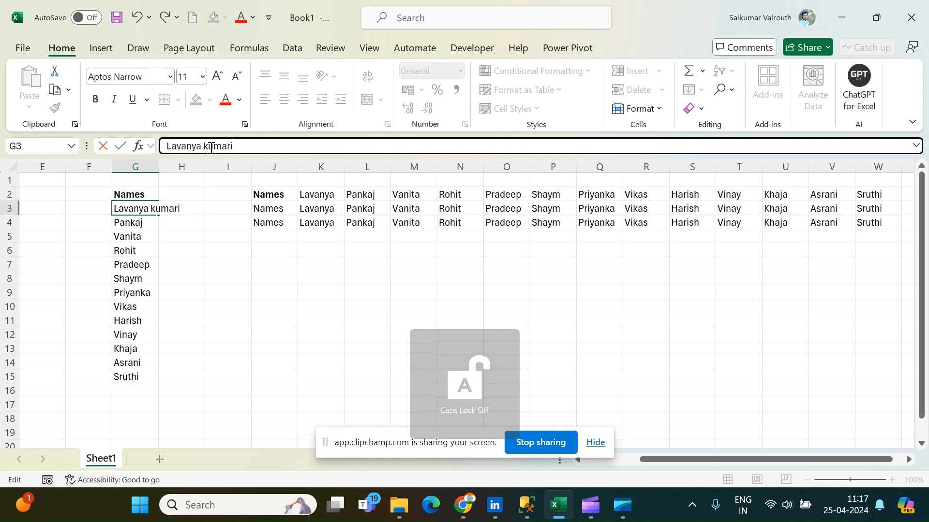
key(Return)
key(Up)
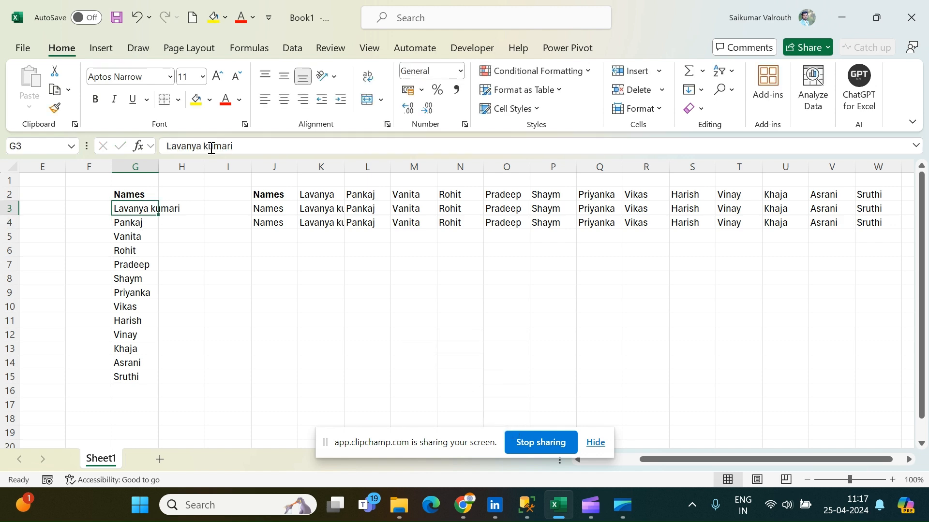
double_click(344, 166)
Compare the pasted names in J2 to N2 with the formula-driven rows beneath them
drag(326, 200, 387, 196)
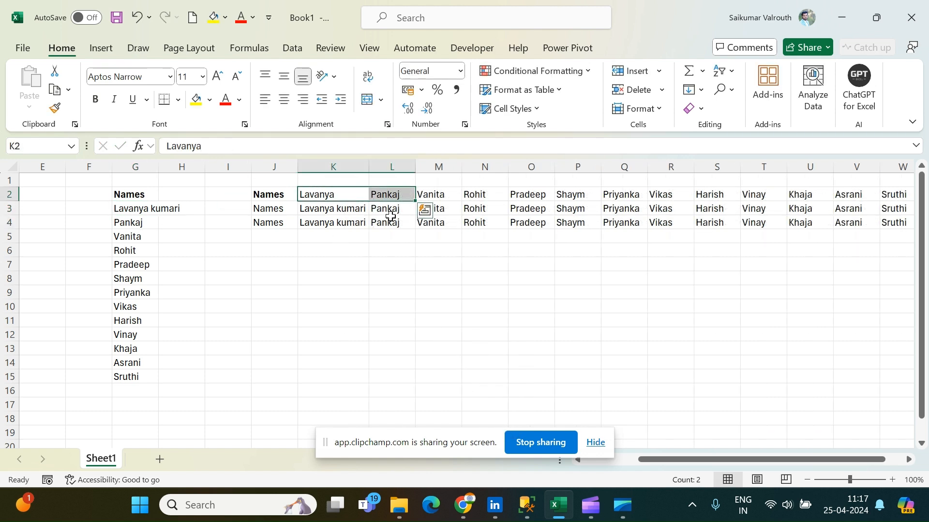
drag(271, 195, 479, 194)
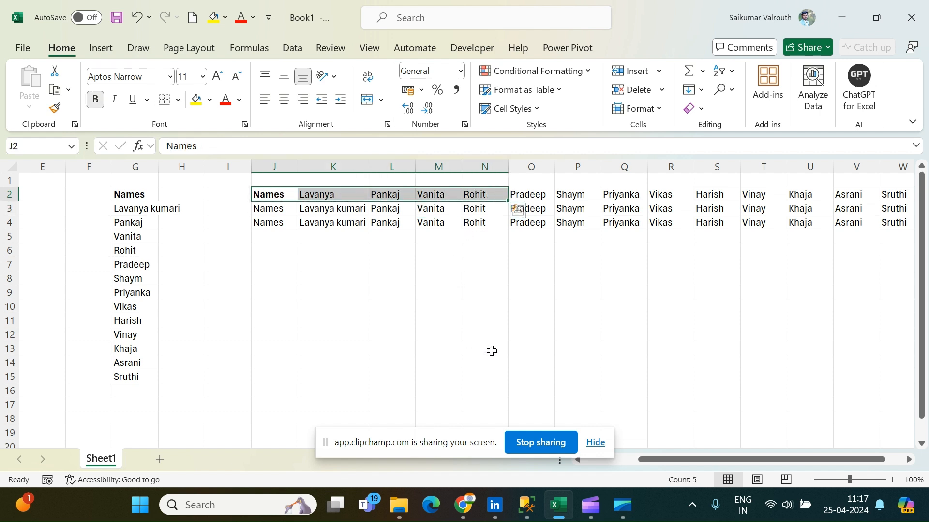